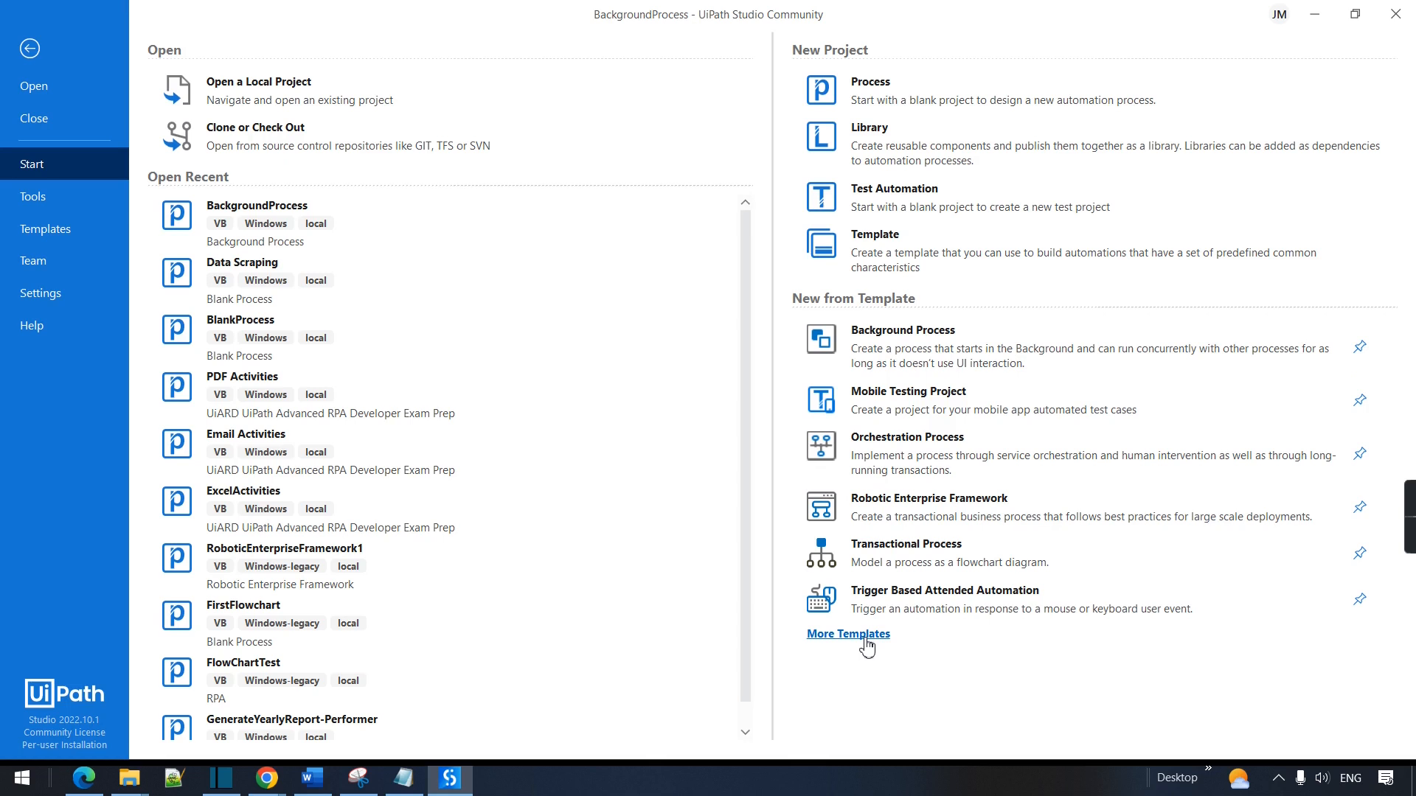
# - Create a Background Process project named MyFirstBackgroundProcess with the description "UiARD UiPath Advanced RPA Developer Exam Prep"
pyautogui.click(939, 354)
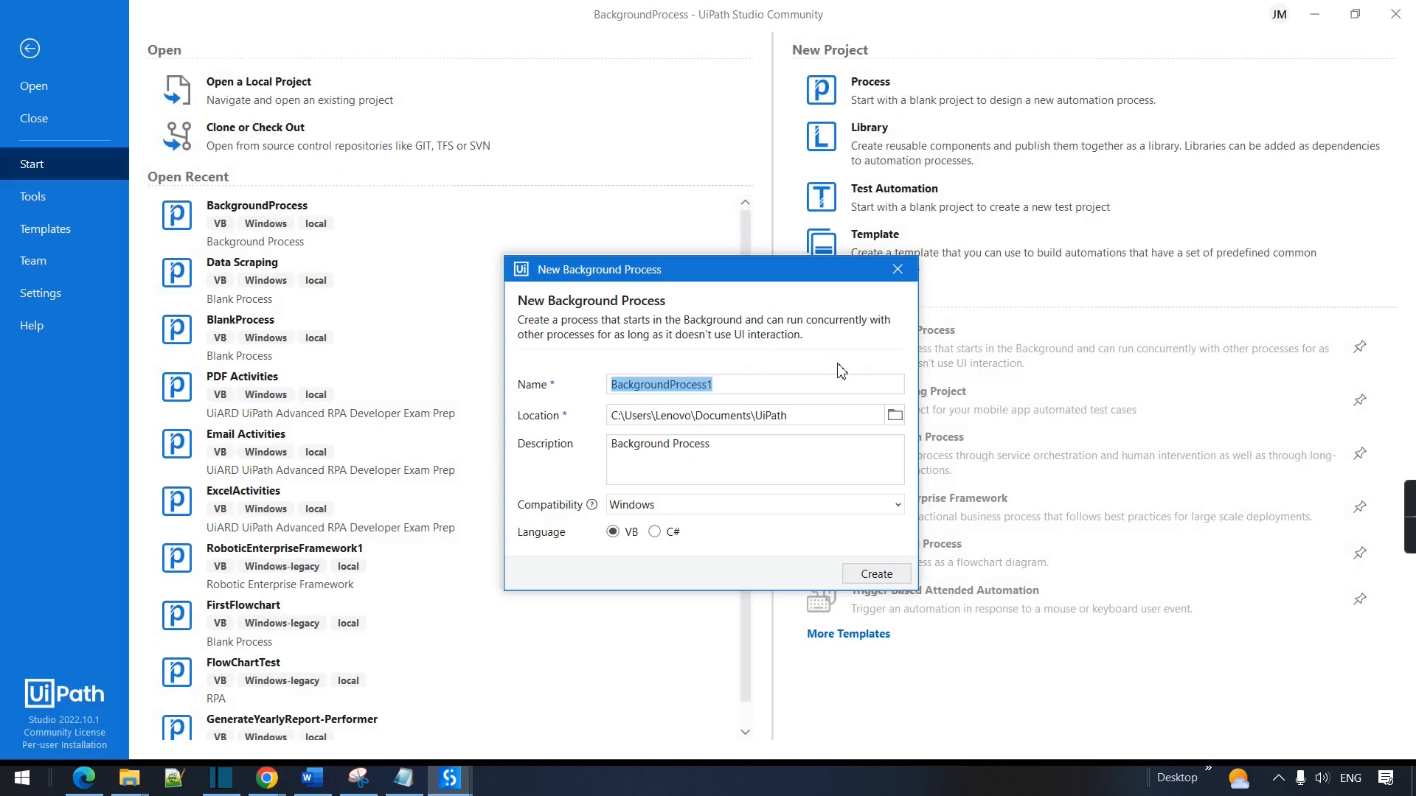
pyautogui.write('MyFirstBackgroundProcess')
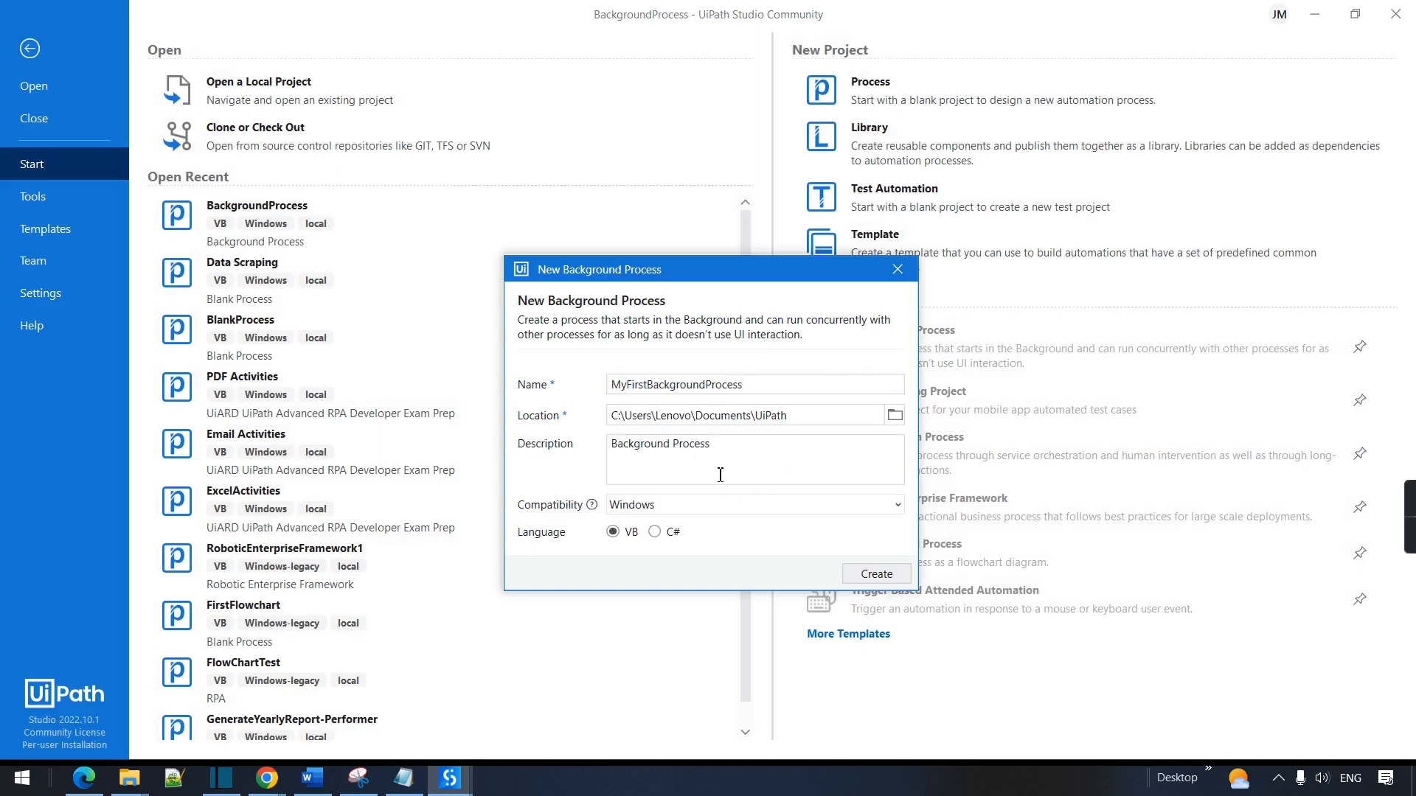
pyautogui.moveTo(750, 446); pyautogui.dragTo(417, 440)
pyautogui.write('UiARD UiPath Advanced RPA Developer Exam Prep')
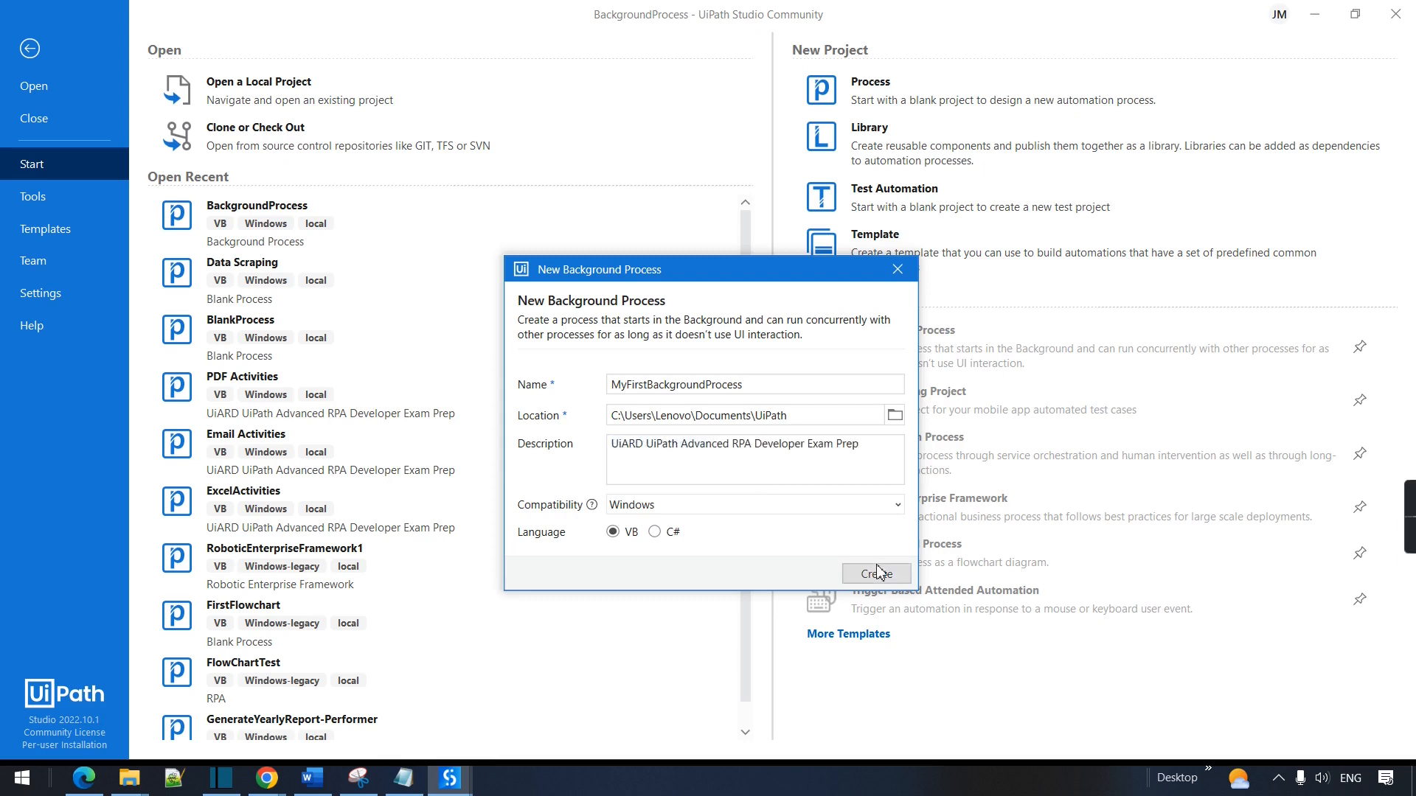
pyautogui.click(876, 574)
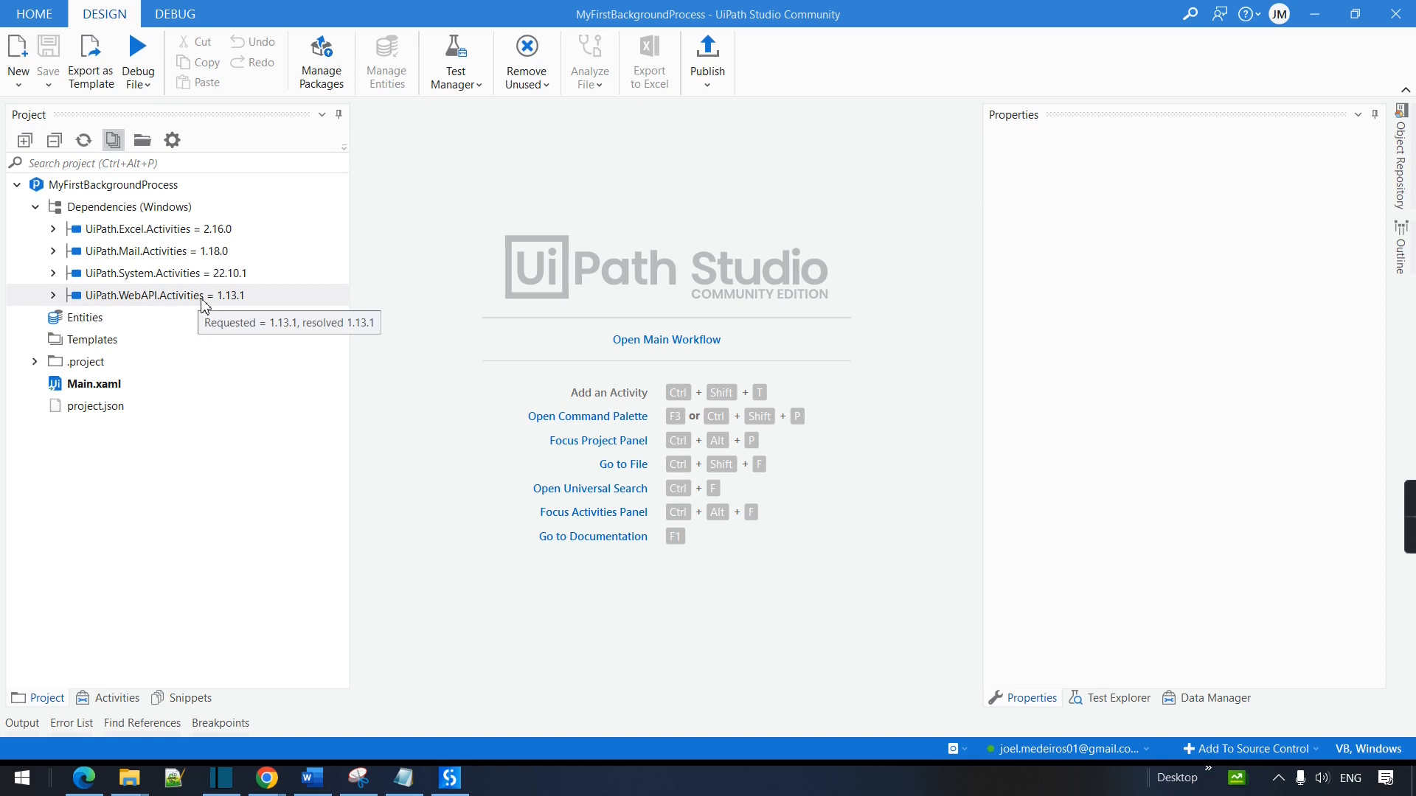
# - Review the general project settings of MyFirstBackgroundProcess, including the Starts in Background option
pyautogui.click(174, 293)
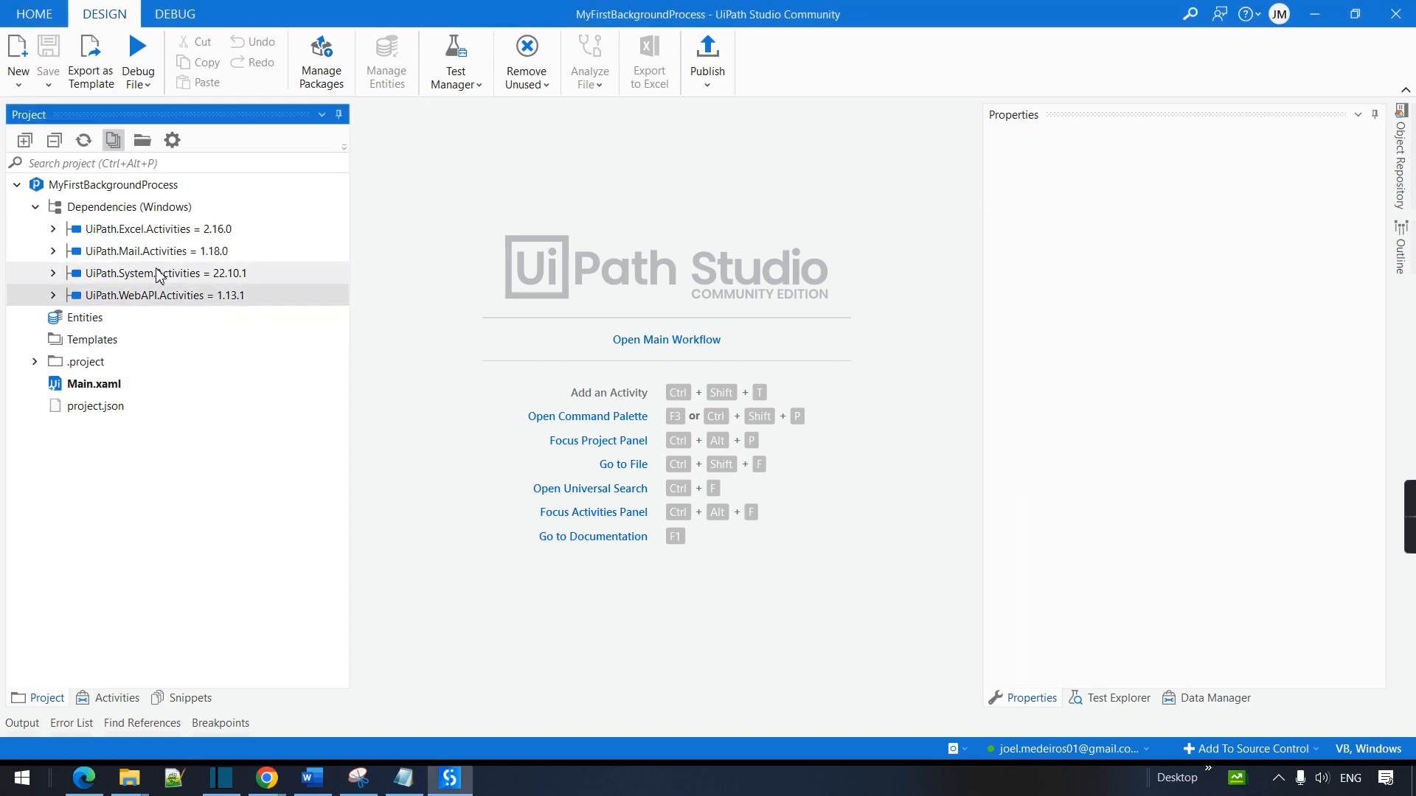
pyautogui.rightClick(106, 188)
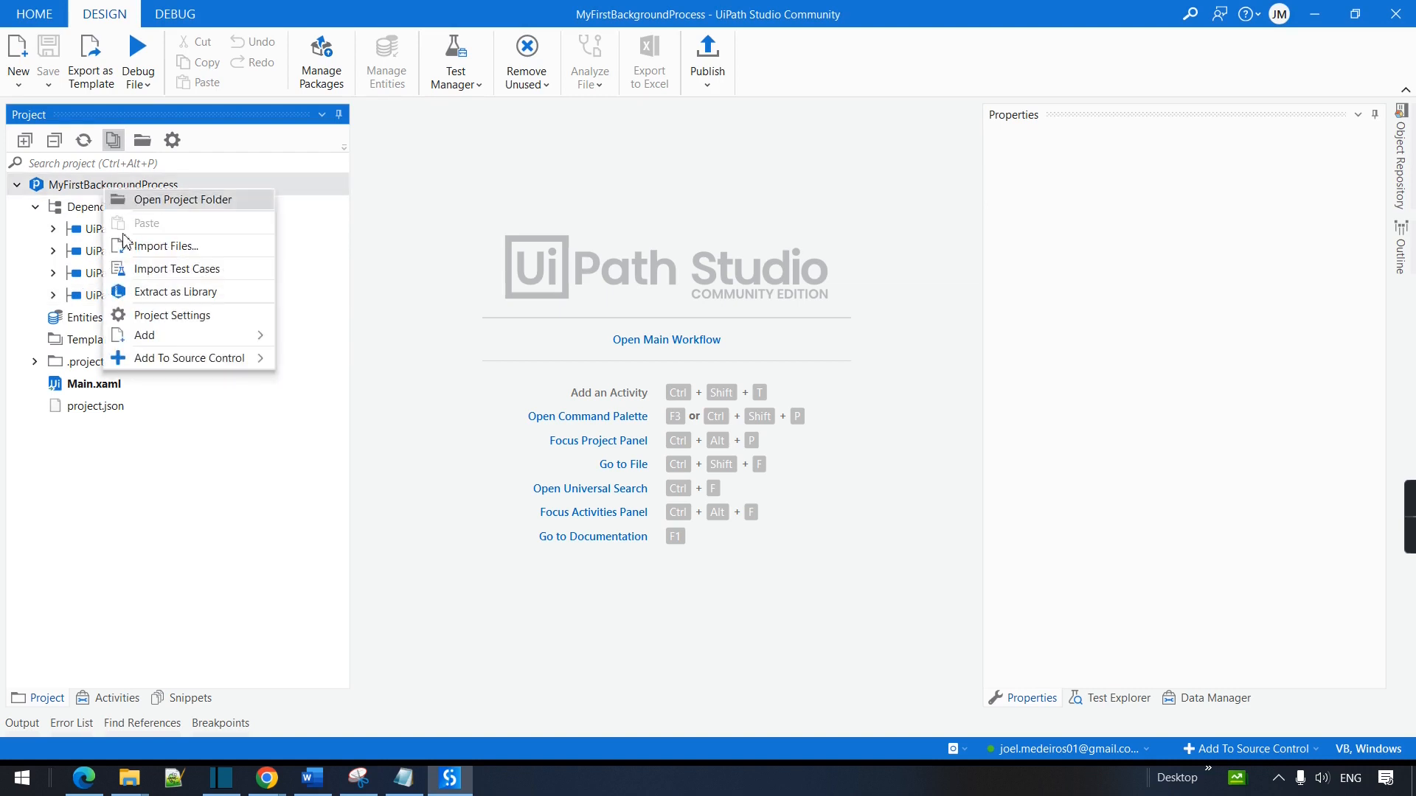
pyautogui.click(162, 316)
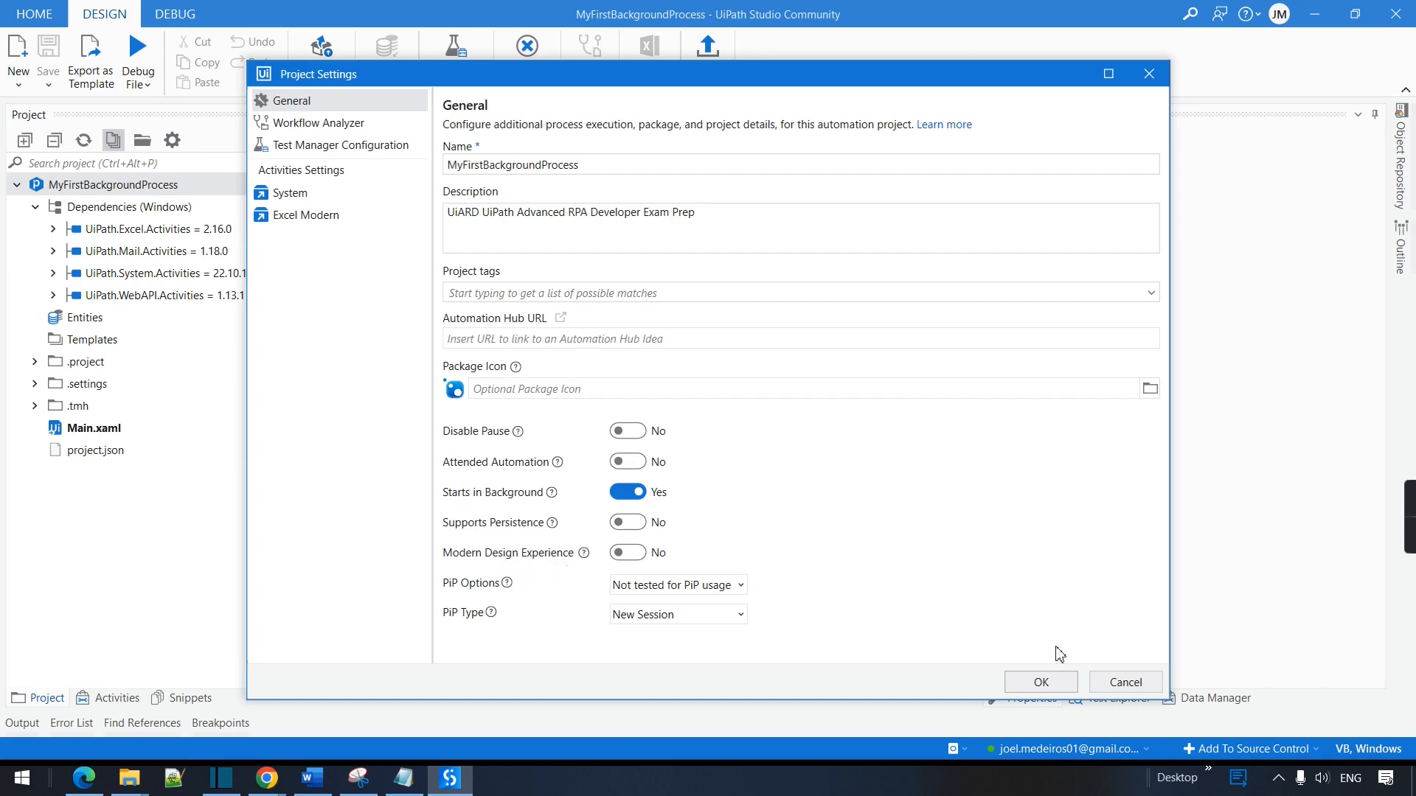
pyautogui.click(1028, 679)
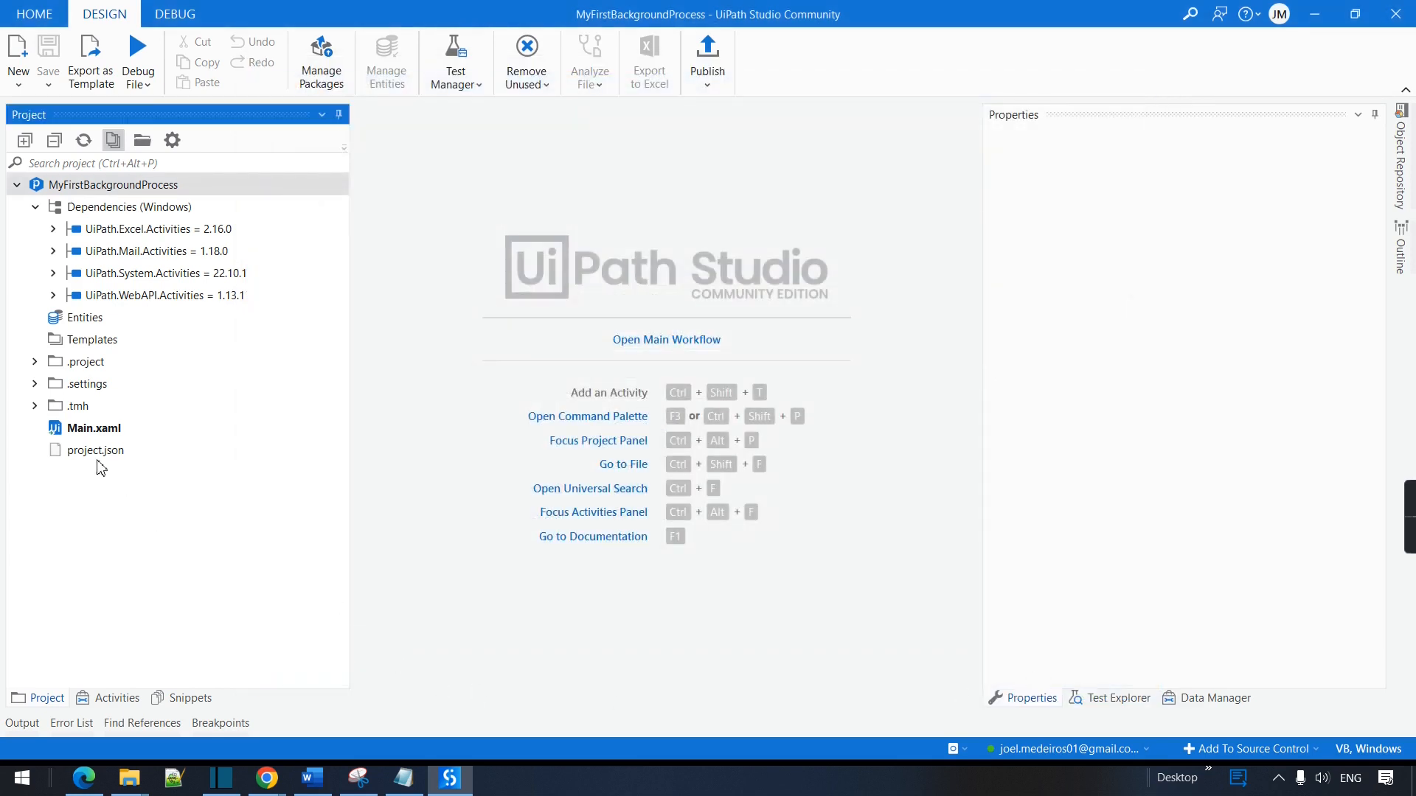
# - Open the Main workflow and add an HTTP Request activity from the App Integration > Web activities to it
pyautogui.click(683, 348)
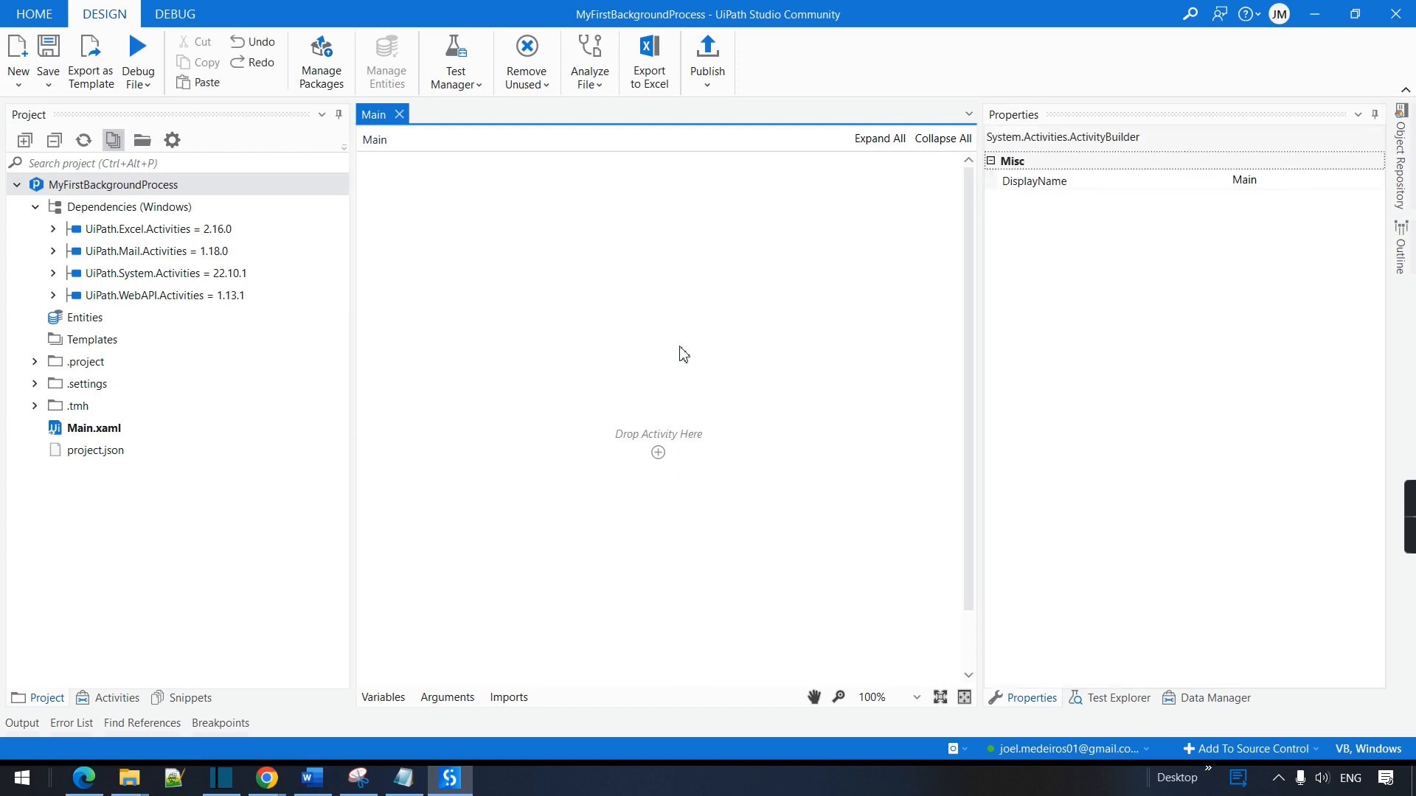
pyautogui.click(658, 452)
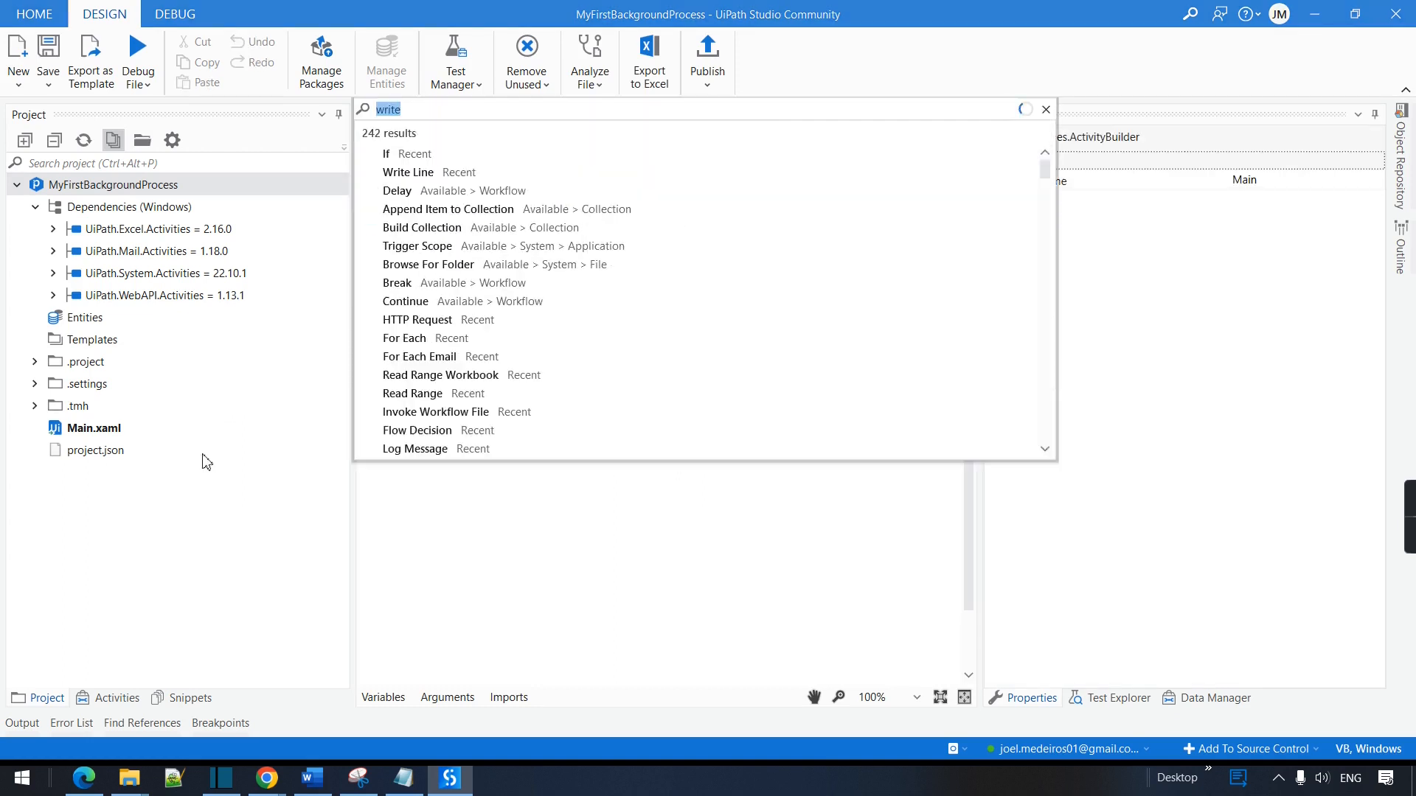
pyautogui.press('Escape')
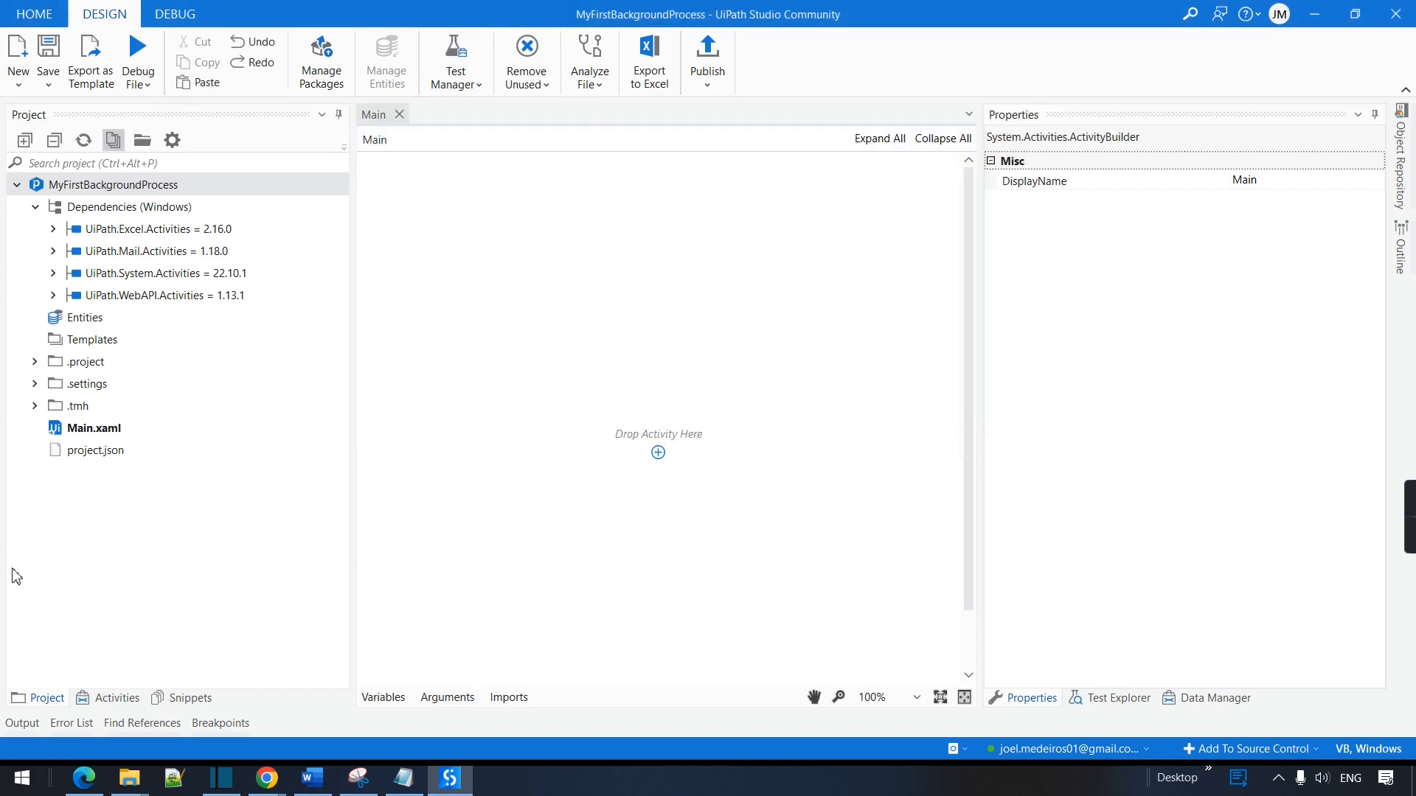
pyautogui.click(109, 698)
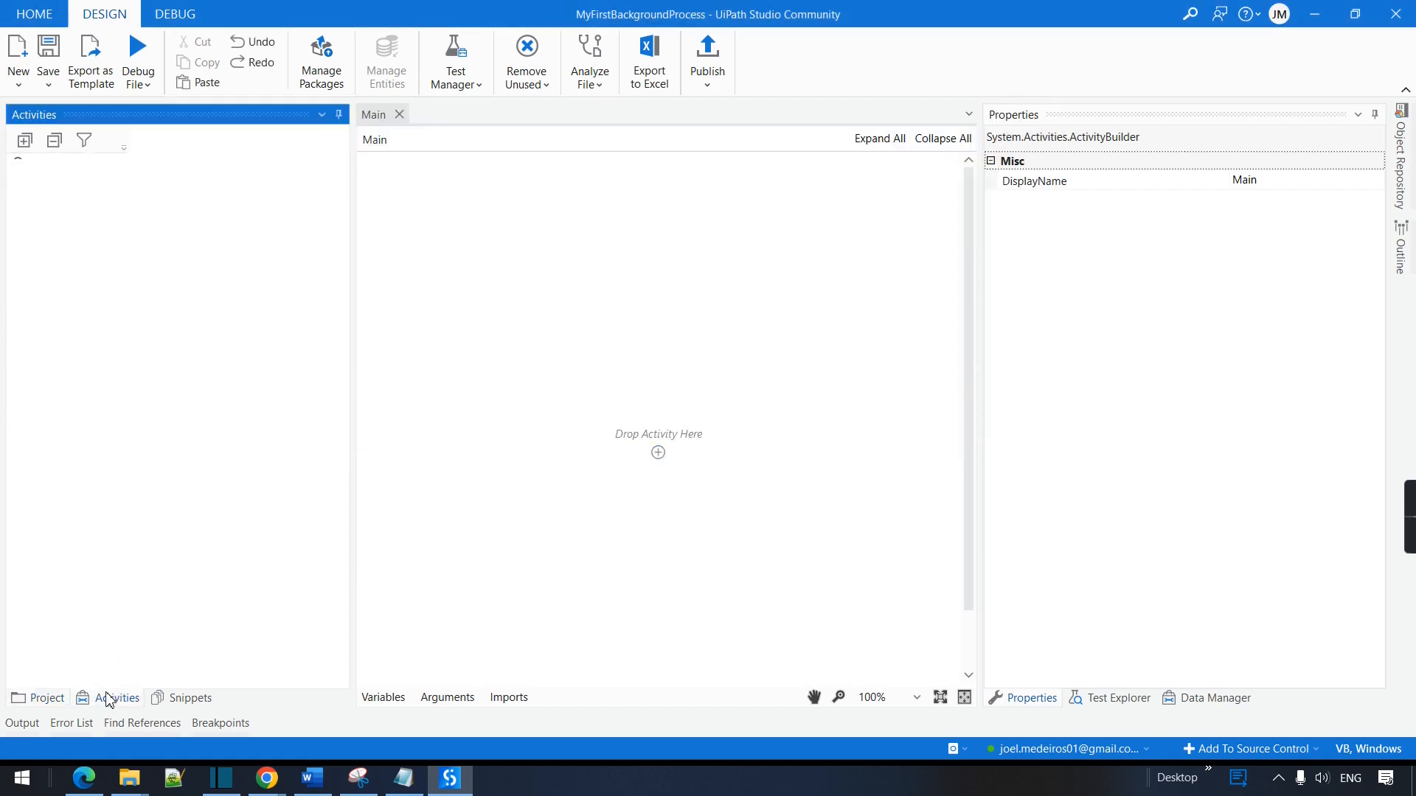
pyautogui.scroll(-3, 49, 442)
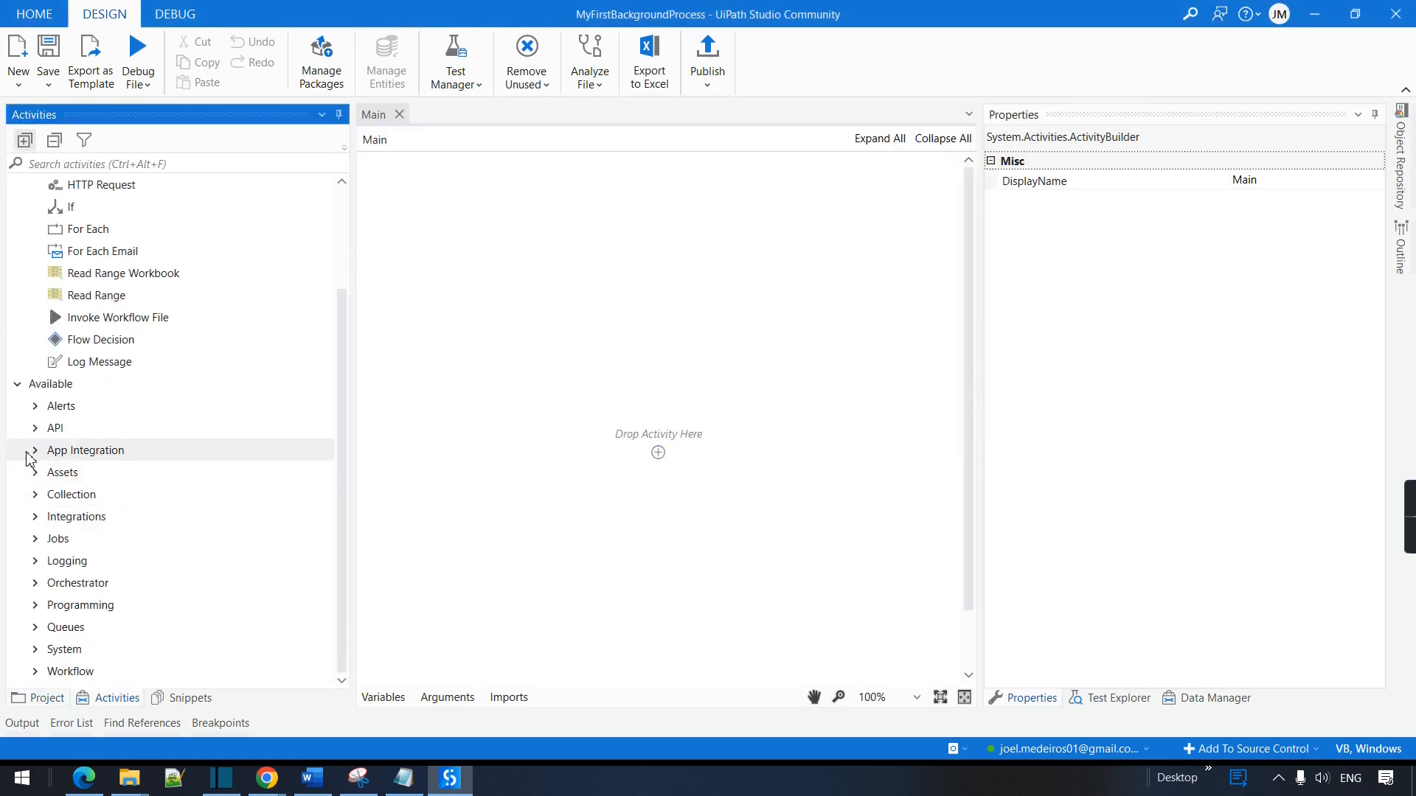
pyautogui.click(32, 452)
pyautogui.click(54, 538)
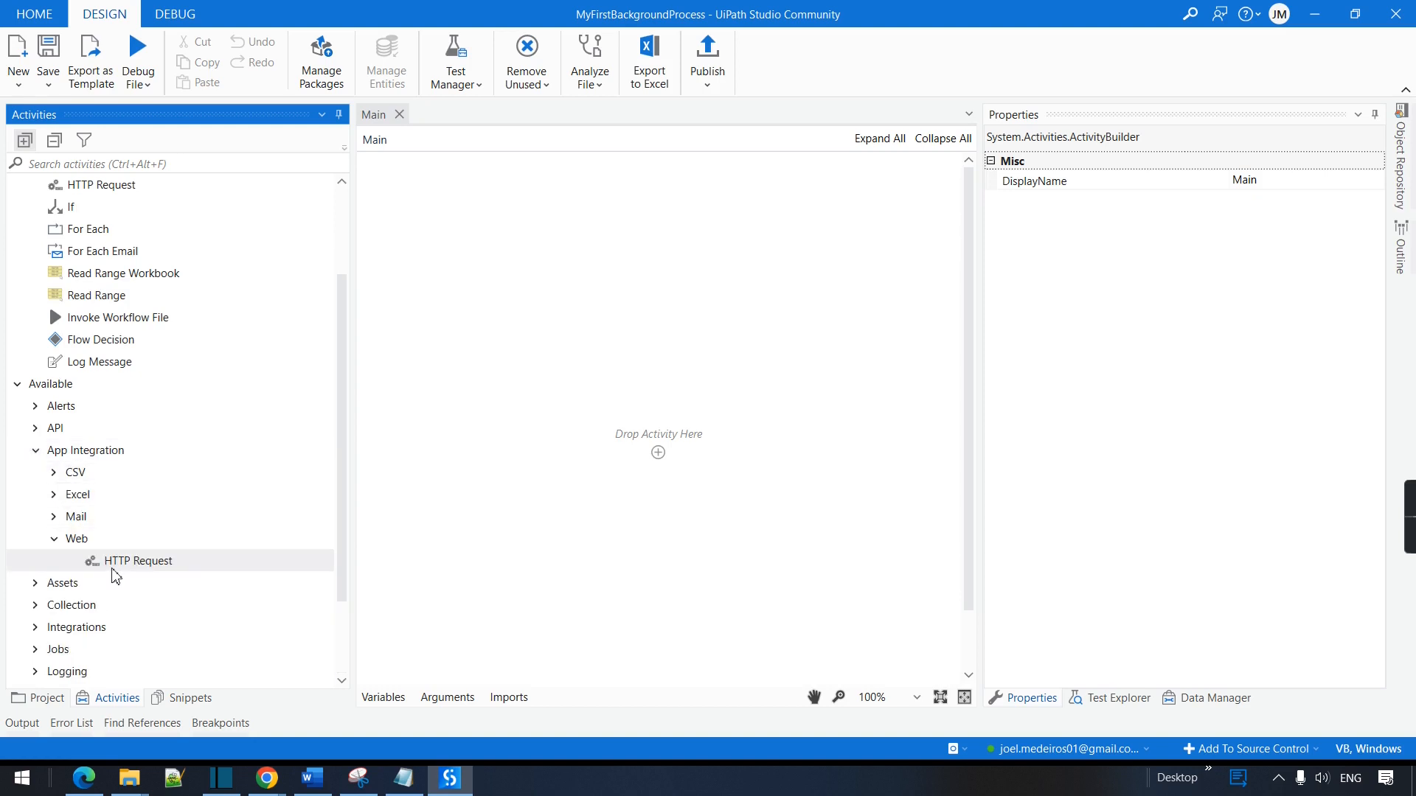
pyautogui.moveTo(115, 577); pyautogui.dragTo(646, 441)
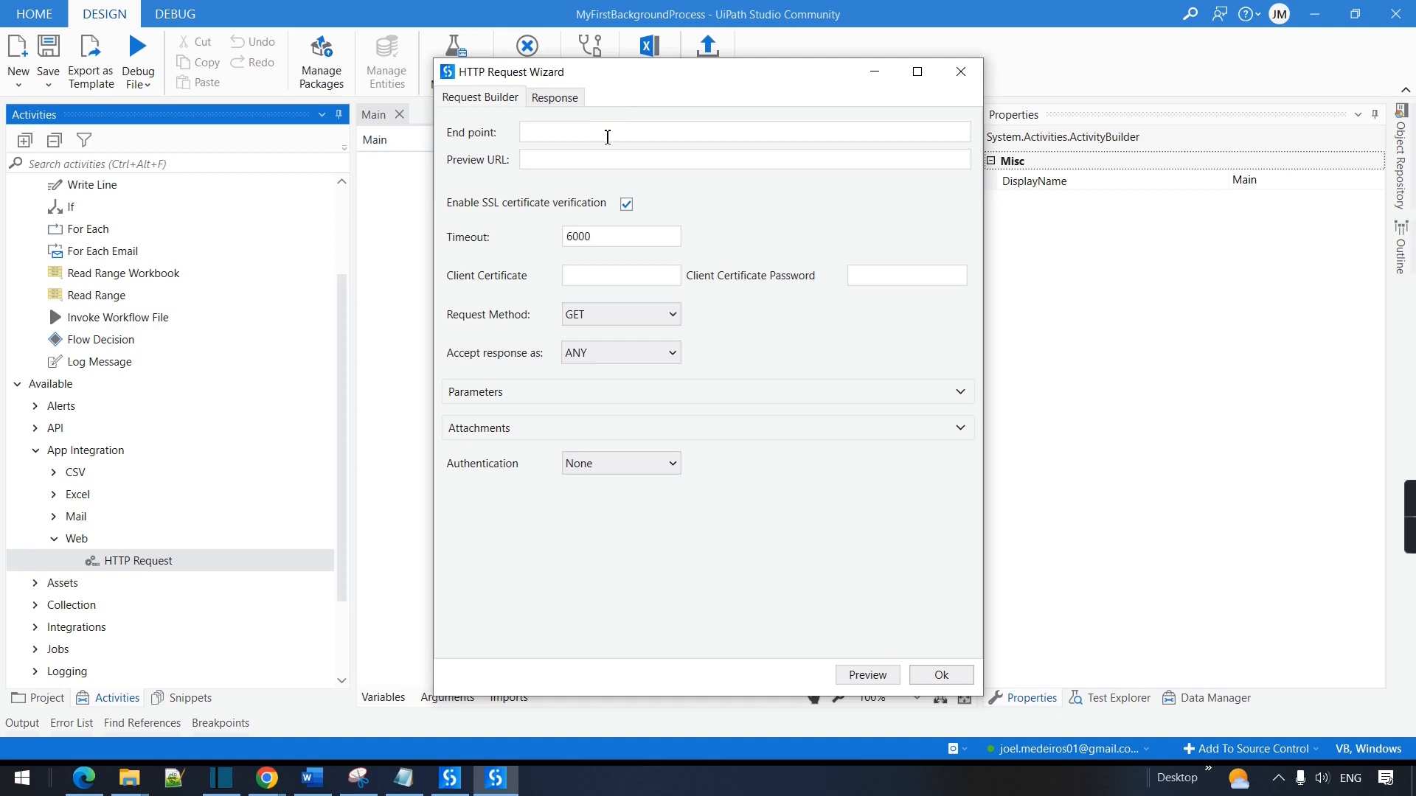
# - Set the HTTP request's end point to the copied filesusr.com URL of Sample Text File.txt, preview the response and accept the request
pyautogui.click(598, 132)
pyautogui.hotkey('ctrl', 'v')
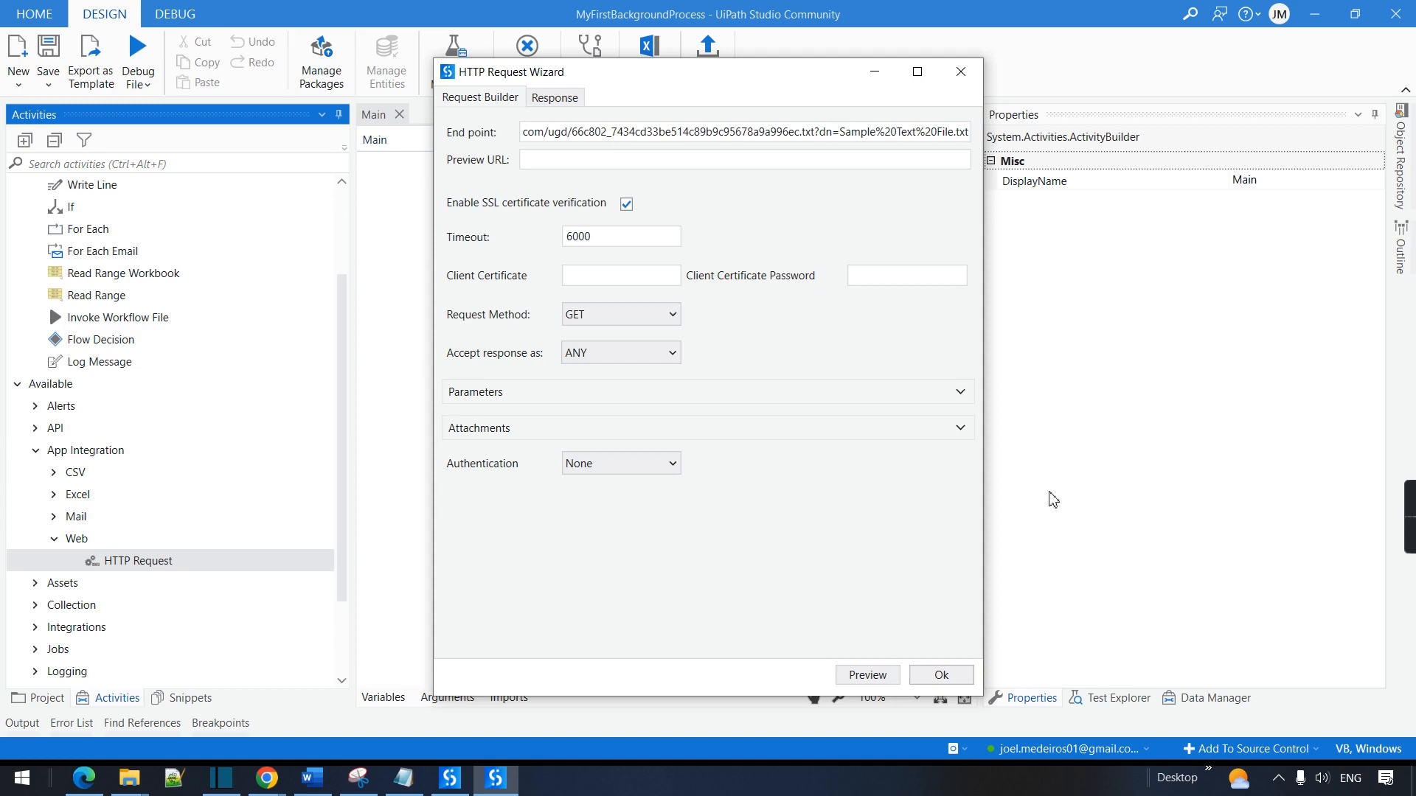
pyautogui.click(852, 677)
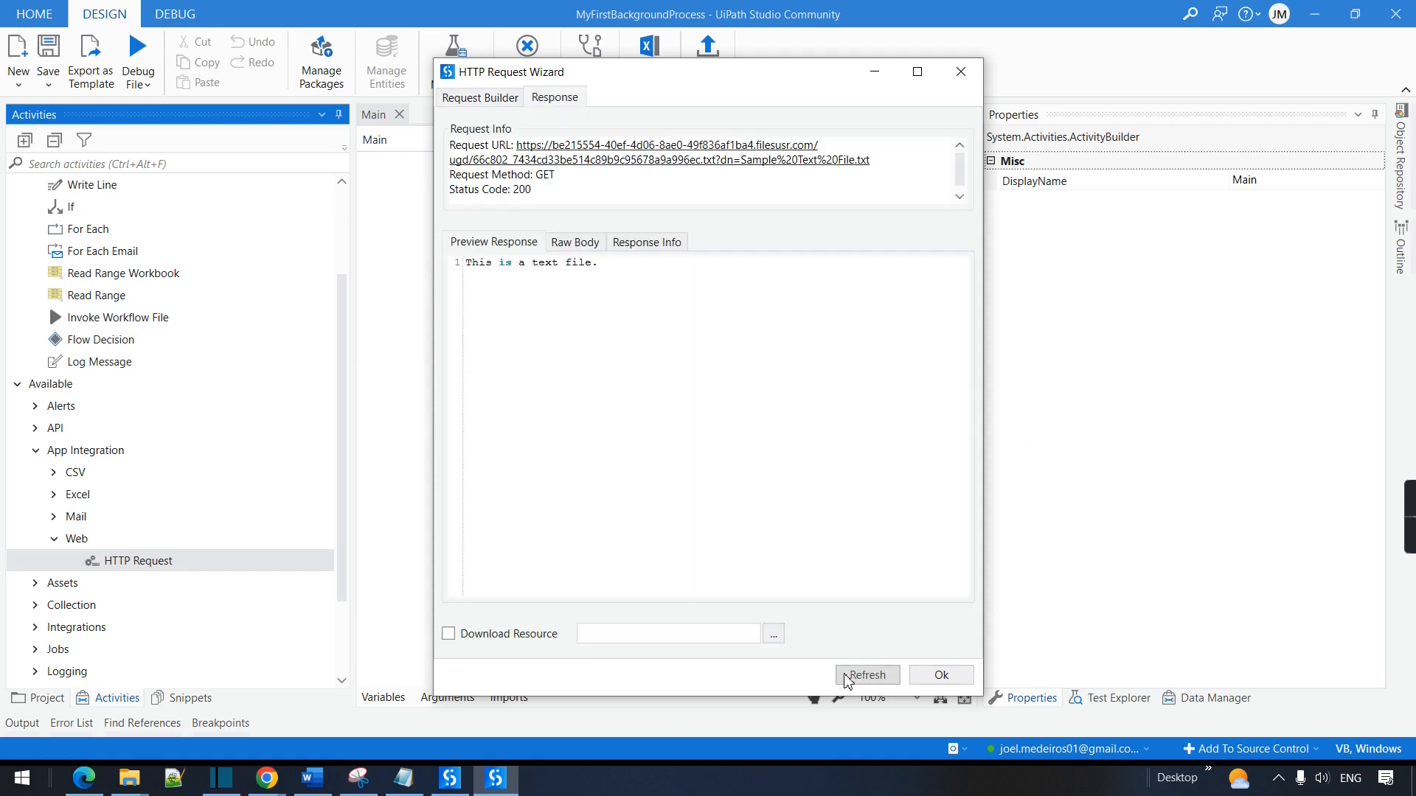
pyautogui.moveTo(646, 267); pyautogui.dragTo(418, 254)
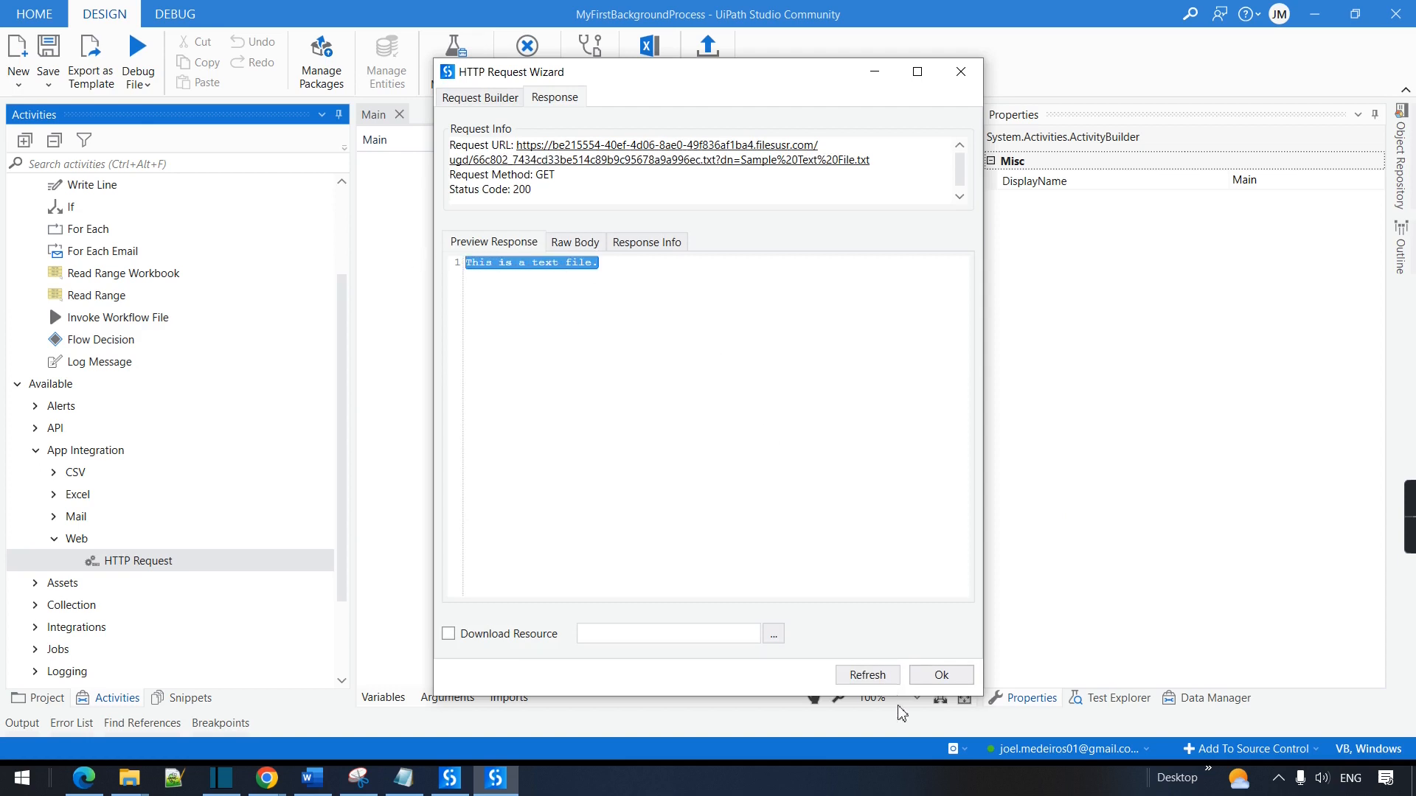
pyautogui.click(952, 681)
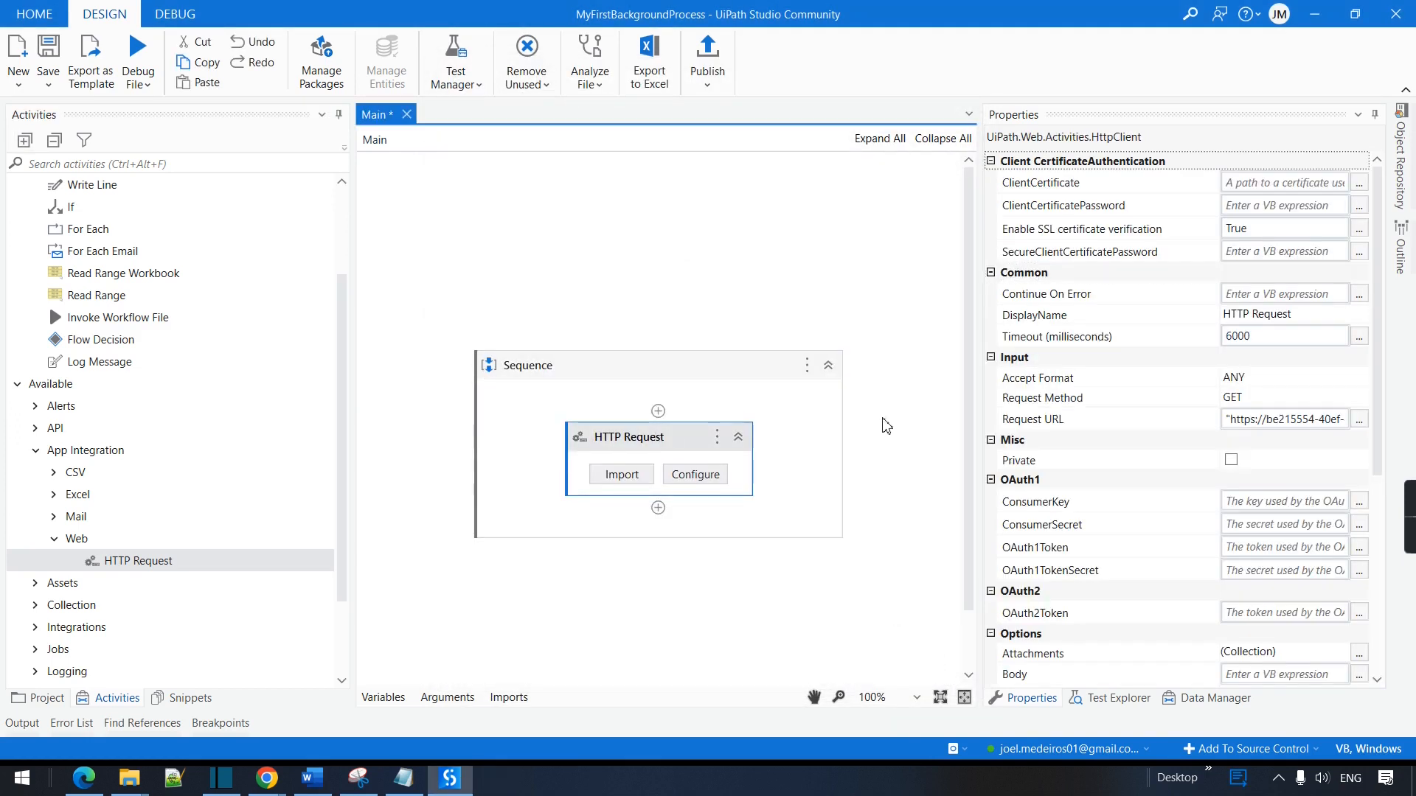
# - Store the HTTP Request's response content in a new variable named HTTPResult
pyautogui.scroll(-2, 1152, 361)
pyautogui.scroll(-1, 1117, 465)
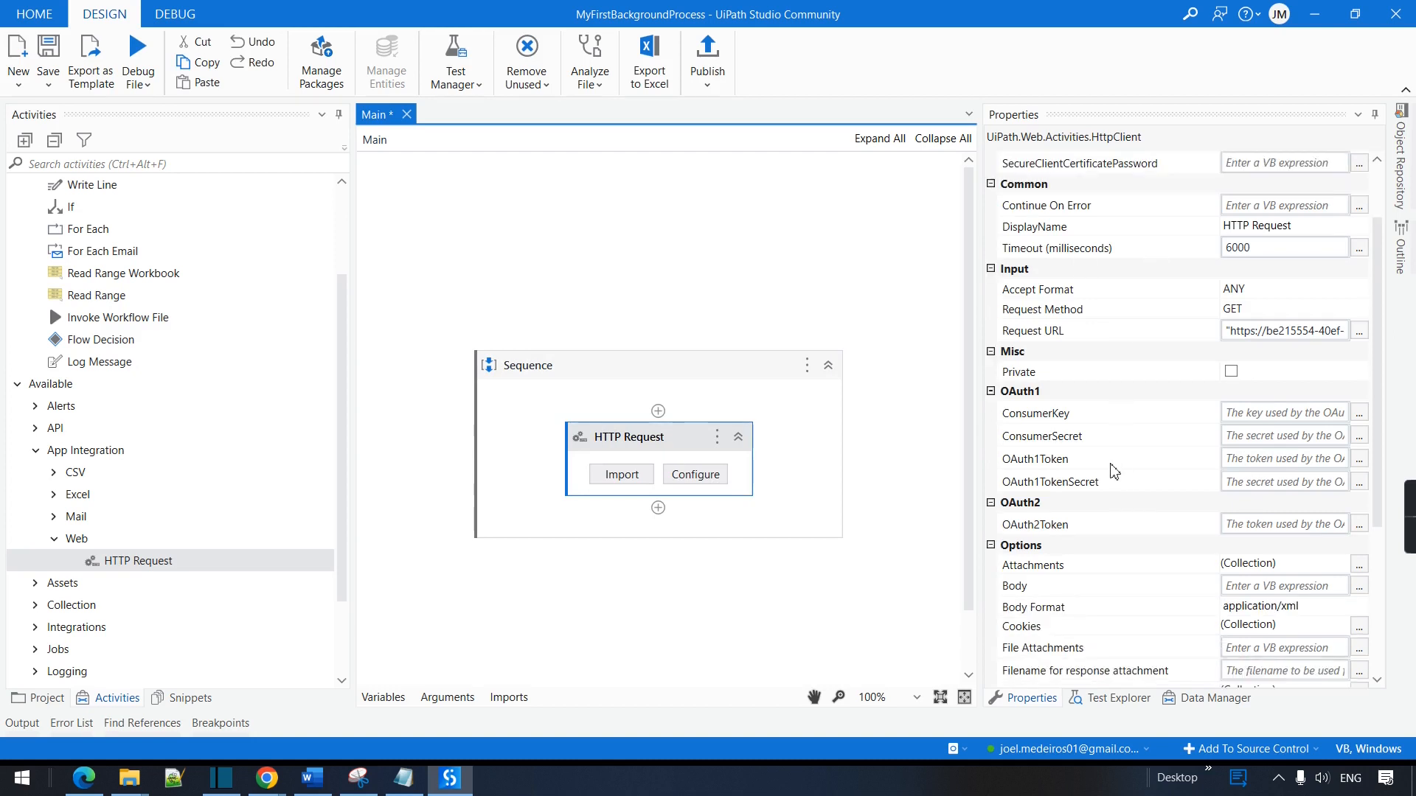
pyautogui.scroll(-2, 1114, 472)
pyautogui.scroll(-3, 1113, 471)
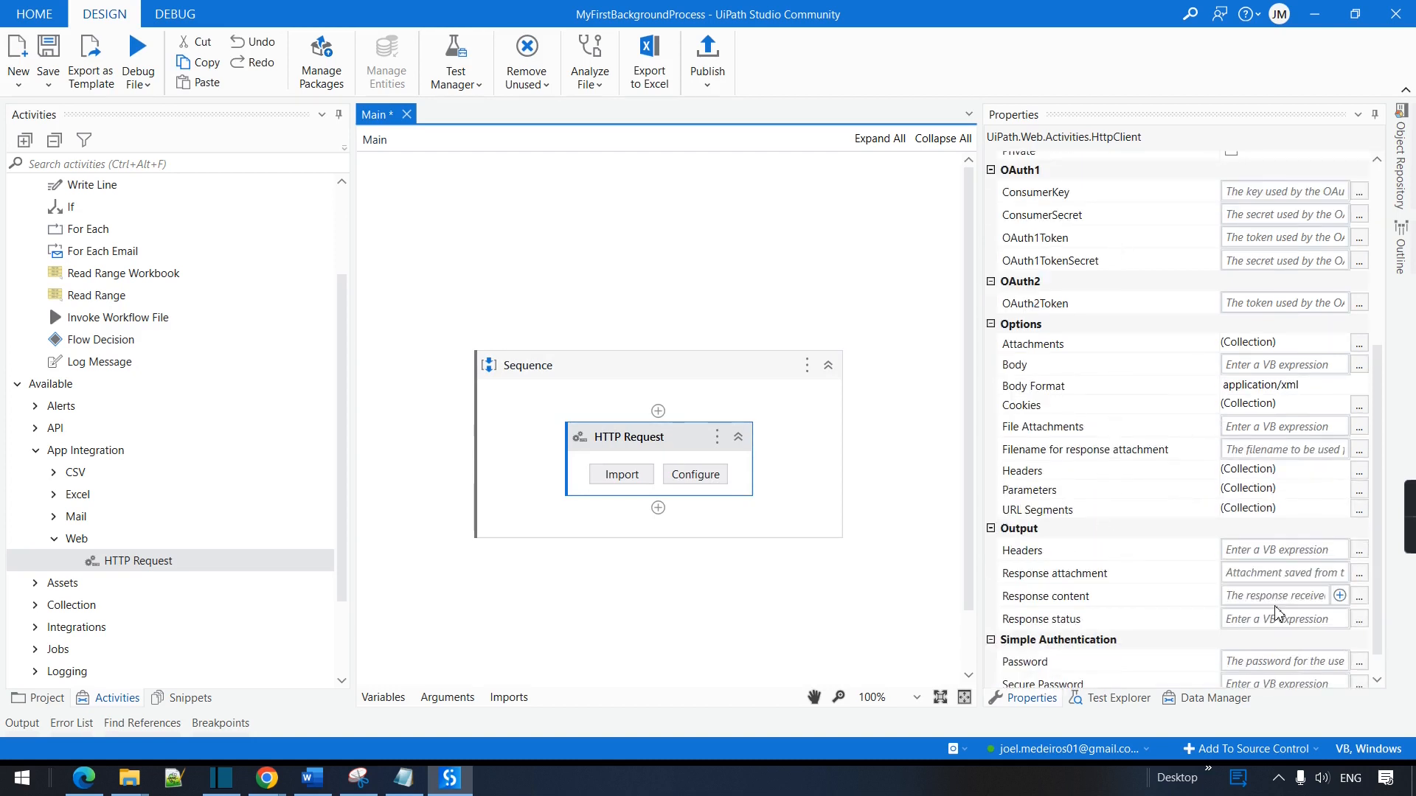
pyautogui.click(1251, 595)
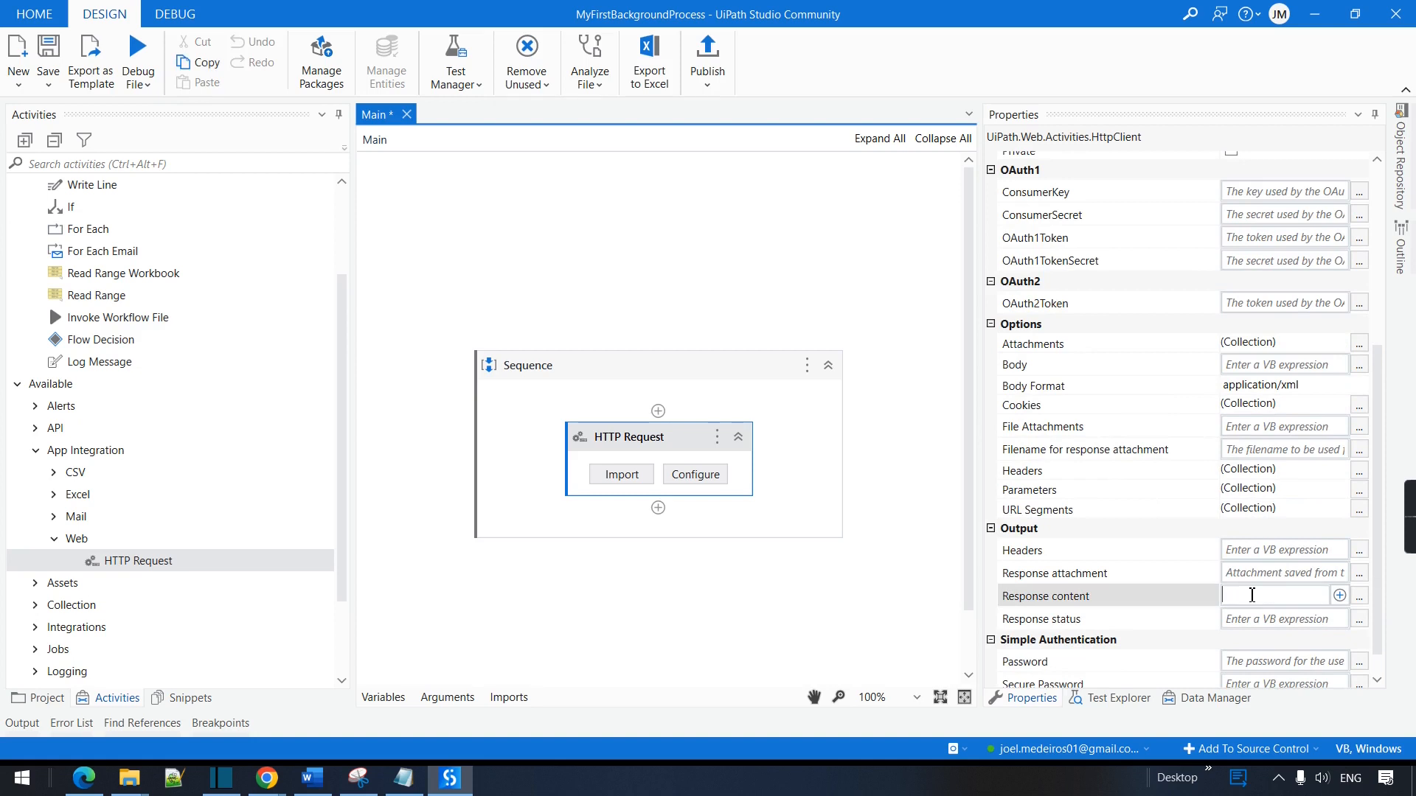
pyautogui.hotkey('ctrl', 'k')
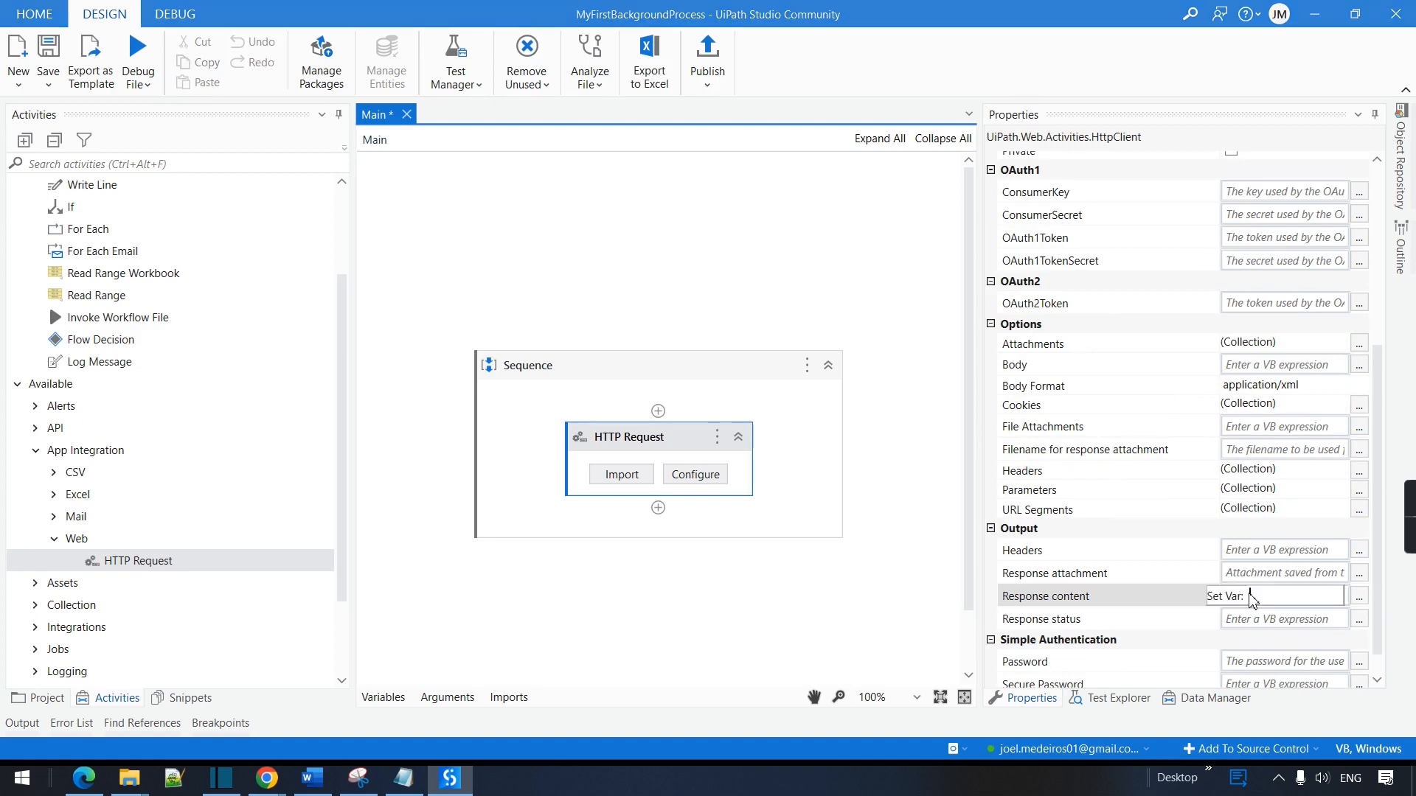
pyautogui.write('HTTPResult')
pyautogui.press('Return')
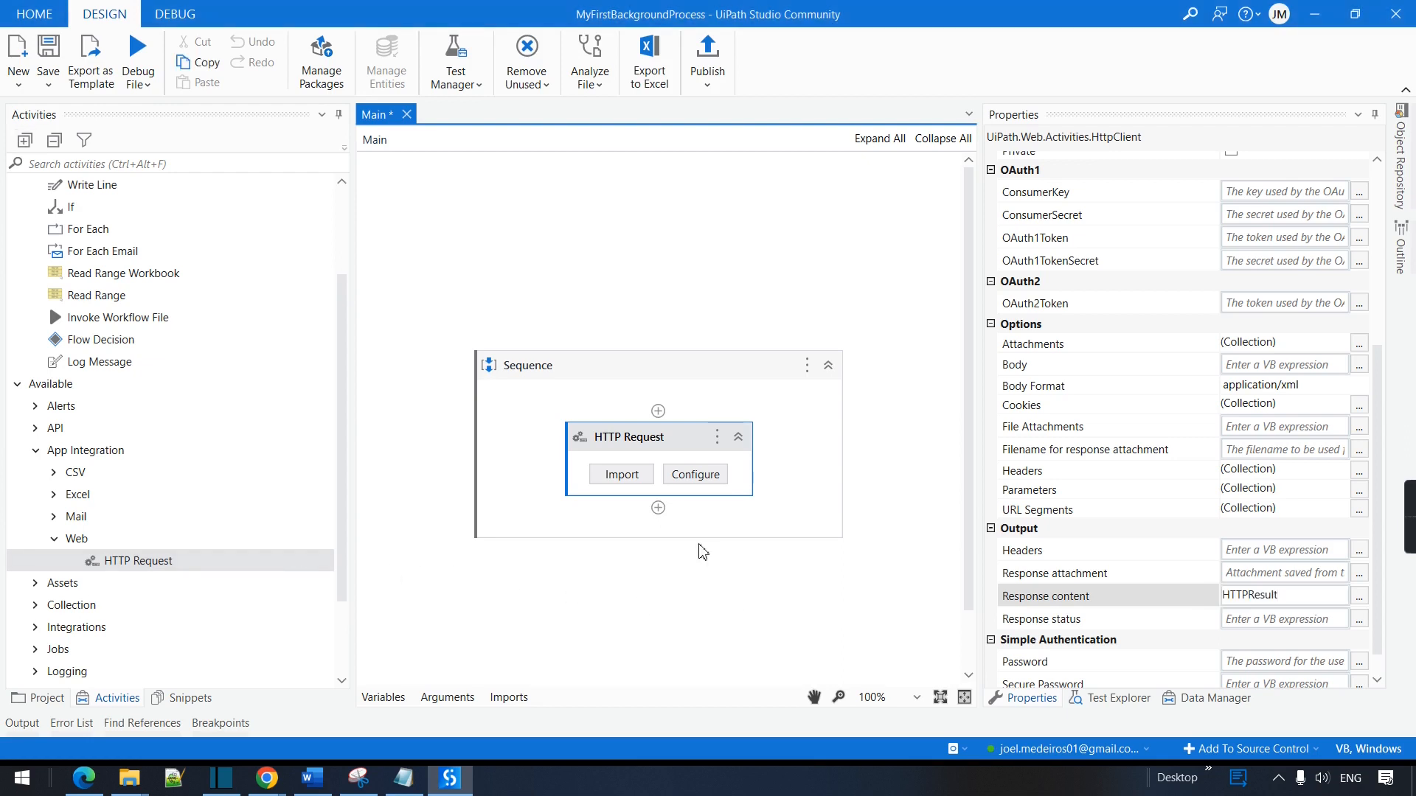
# - Add a Write Line activity after the HTTP Request with the text "HTTP Result: " + HTTPResult
pyautogui.click(658, 509)
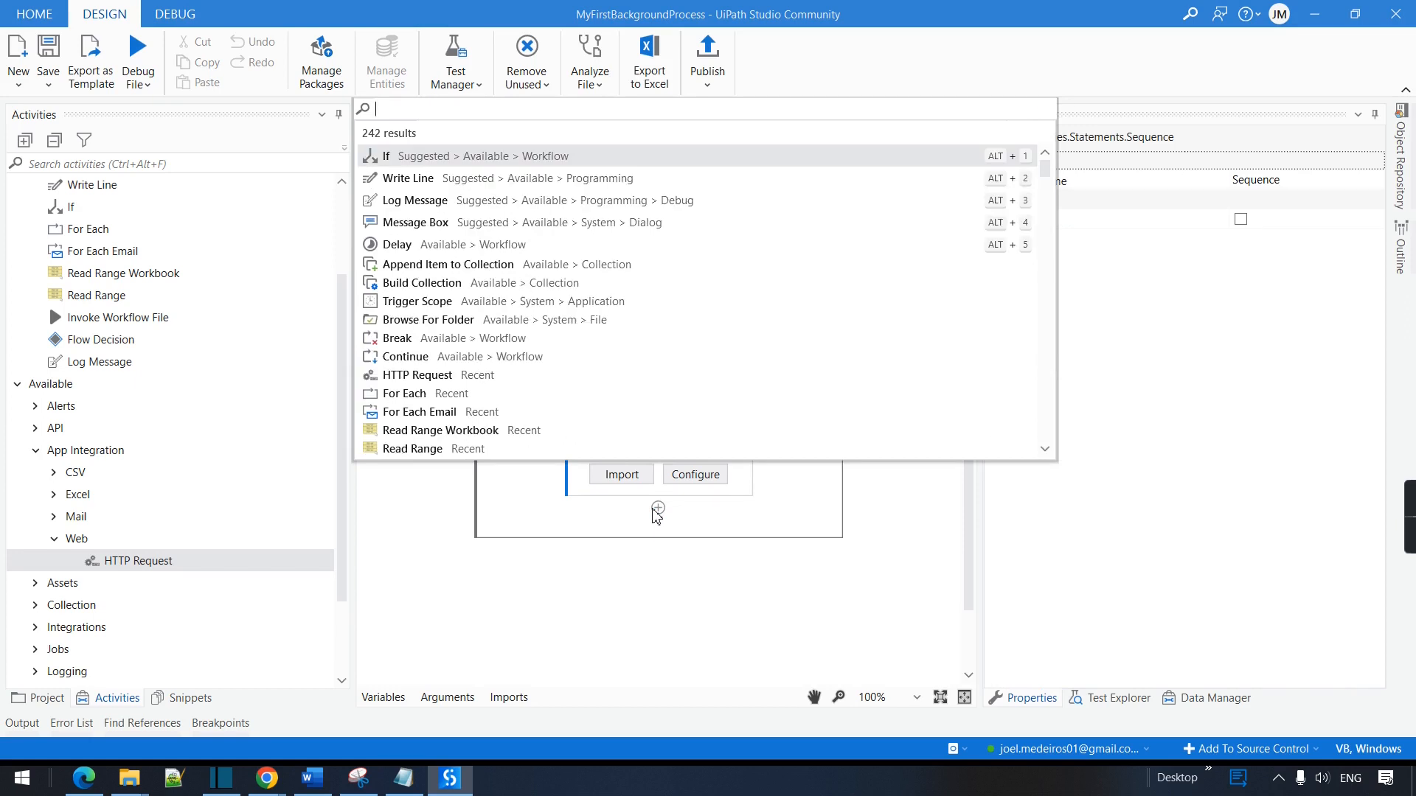
pyautogui.write('write')
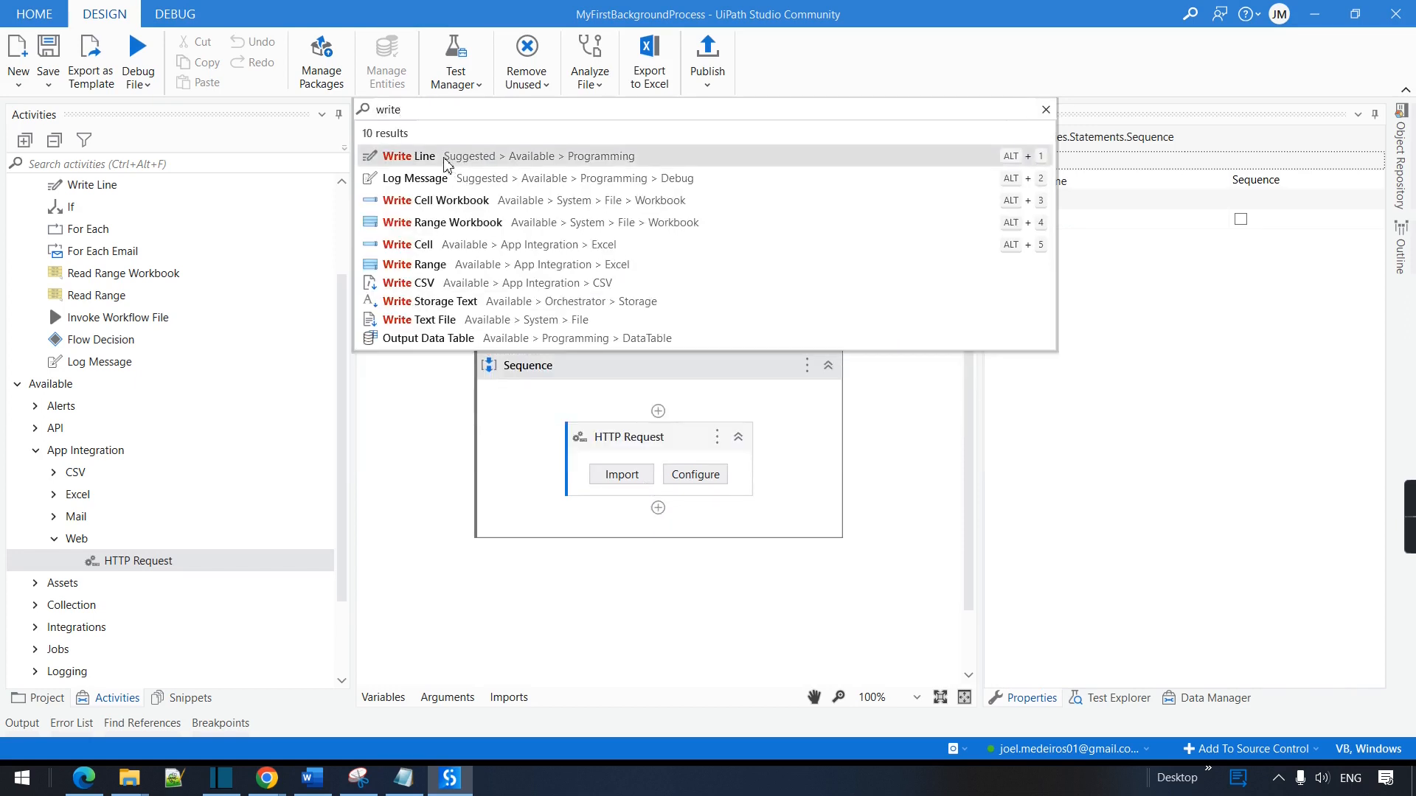
pyautogui.click(446, 163)
pyautogui.click(620, 543)
pyautogui.hotkey('ctrl', 'v')
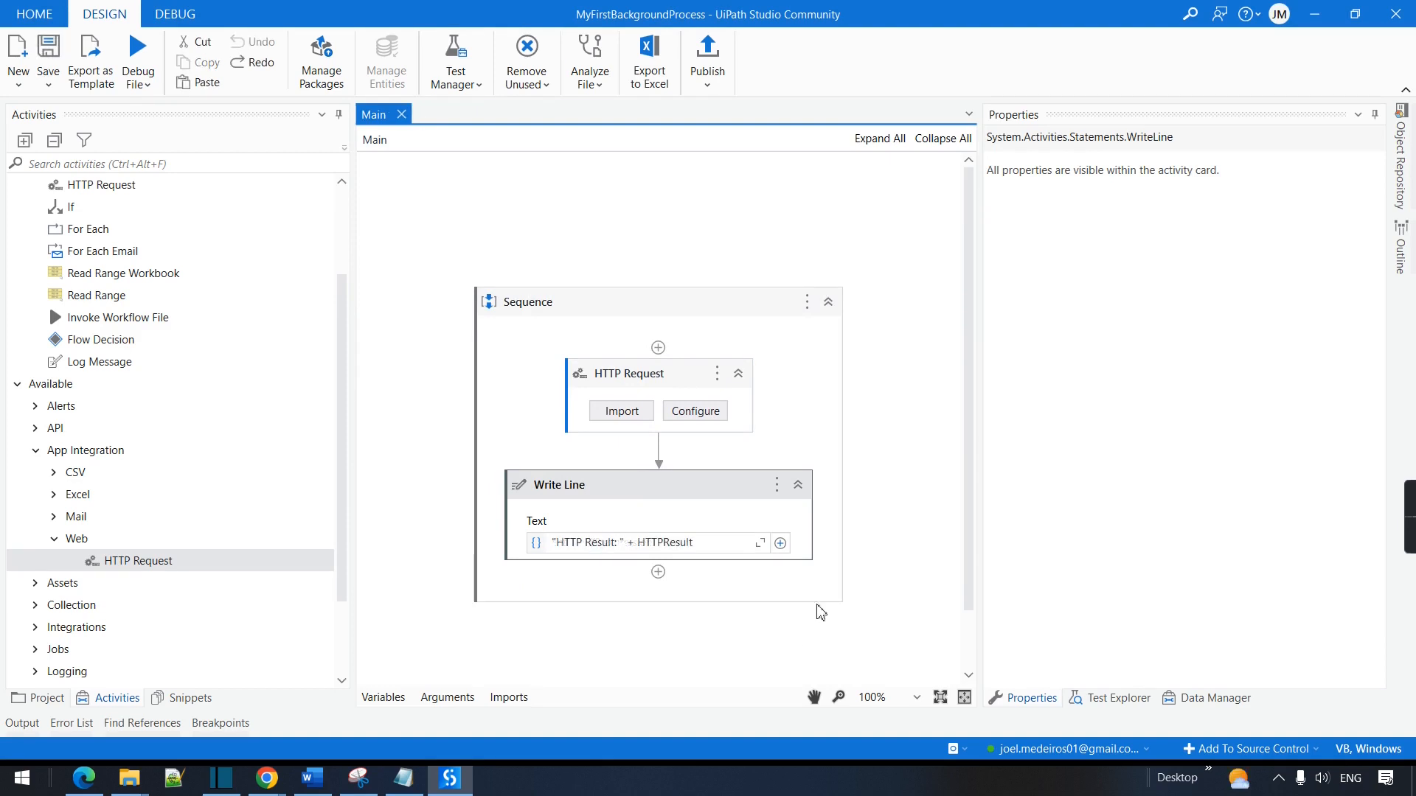
# - Run the Main file, check the Write Line result in the execution output, and return to the project's file tree
pyautogui.click(139, 83)
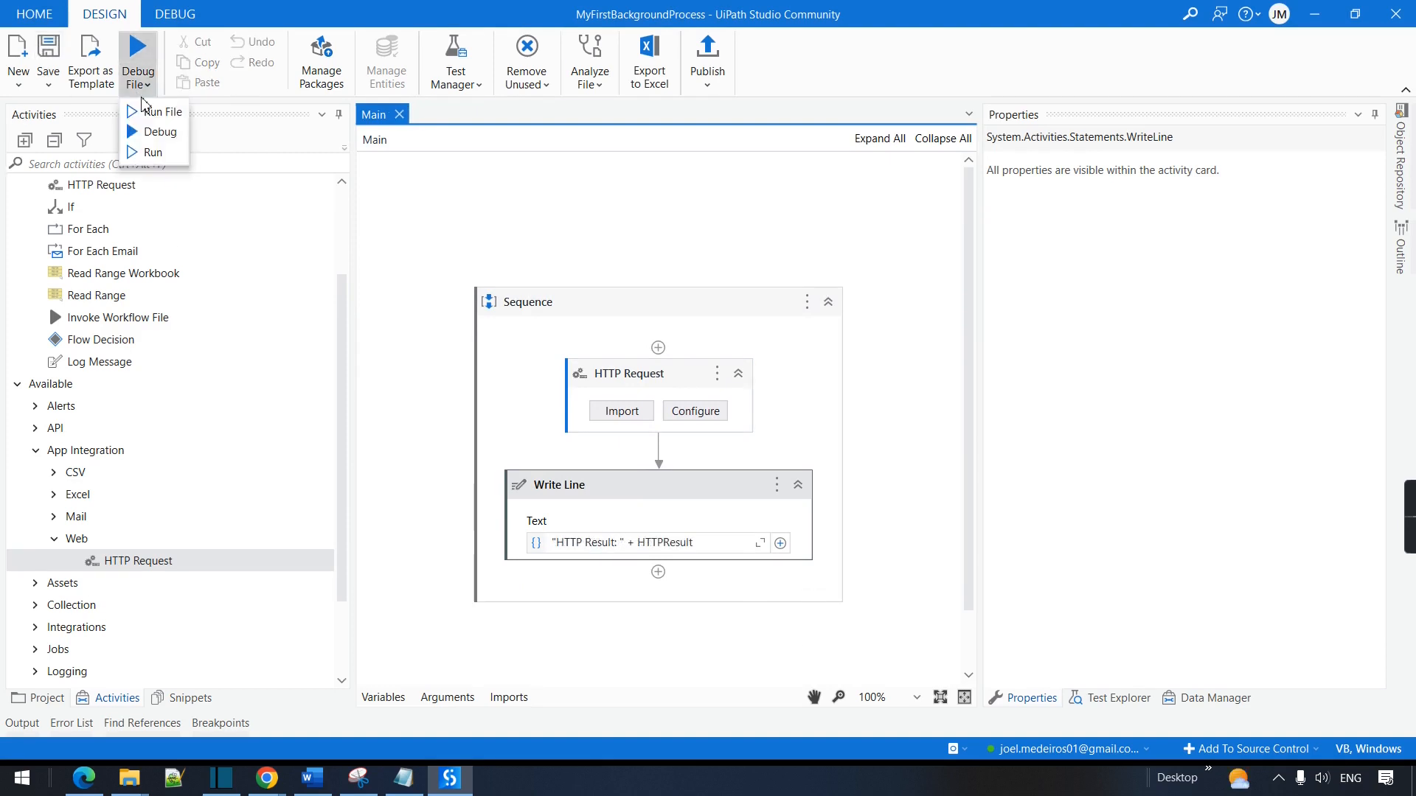
pyautogui.click(154, 111)
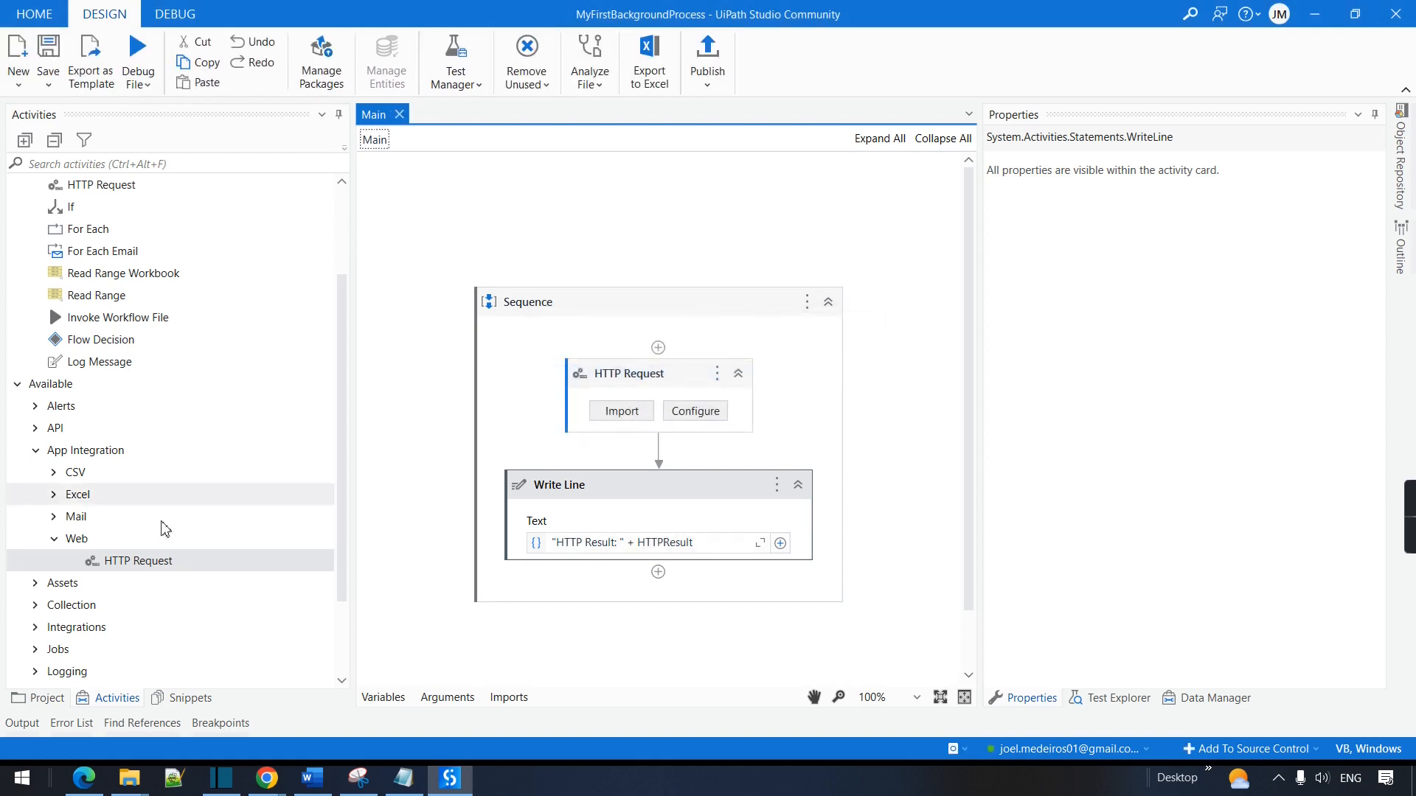
pyautogui.click(20, 724)
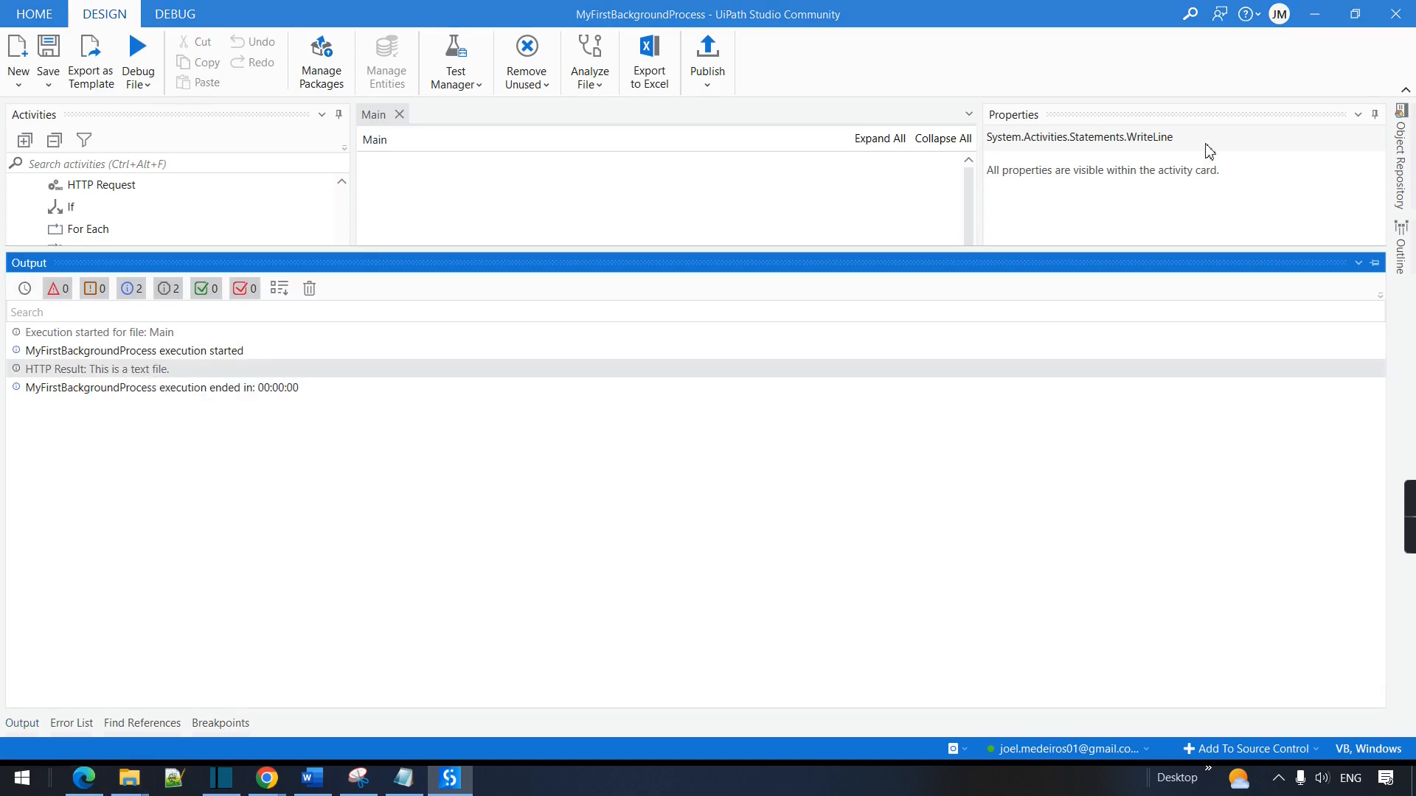
pyautogui.click(790, 199)
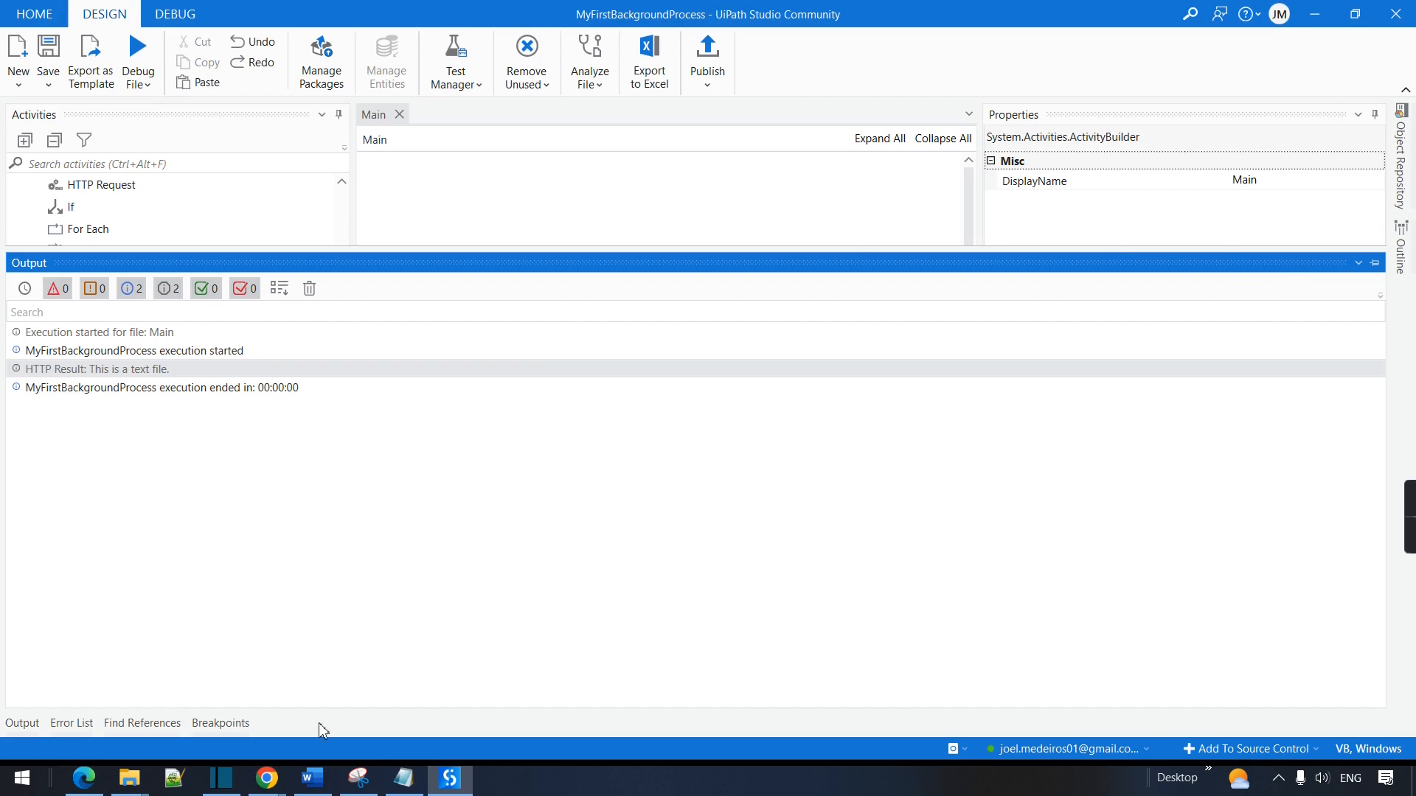
pyautogui.click(3, 724)
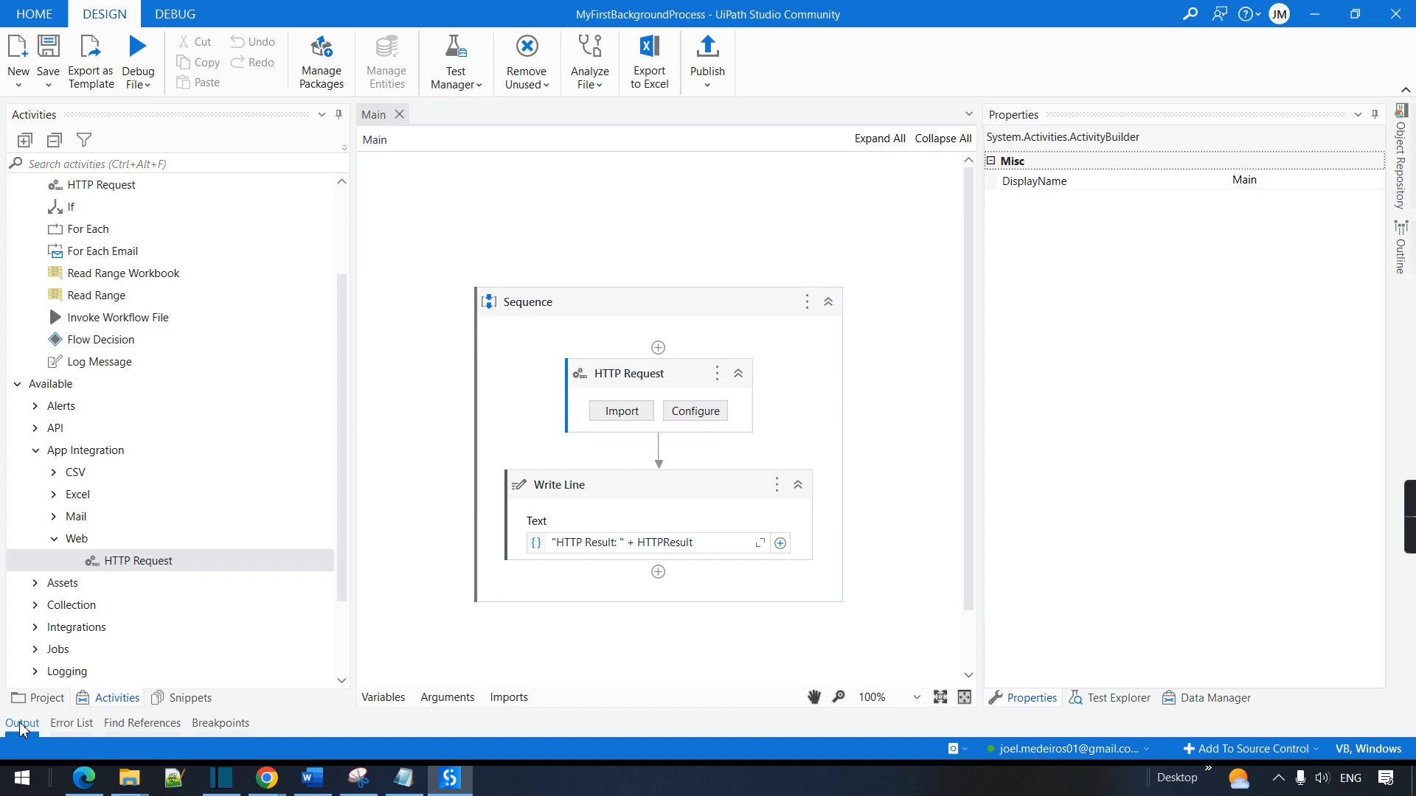
pyautogui.click(61, 704)
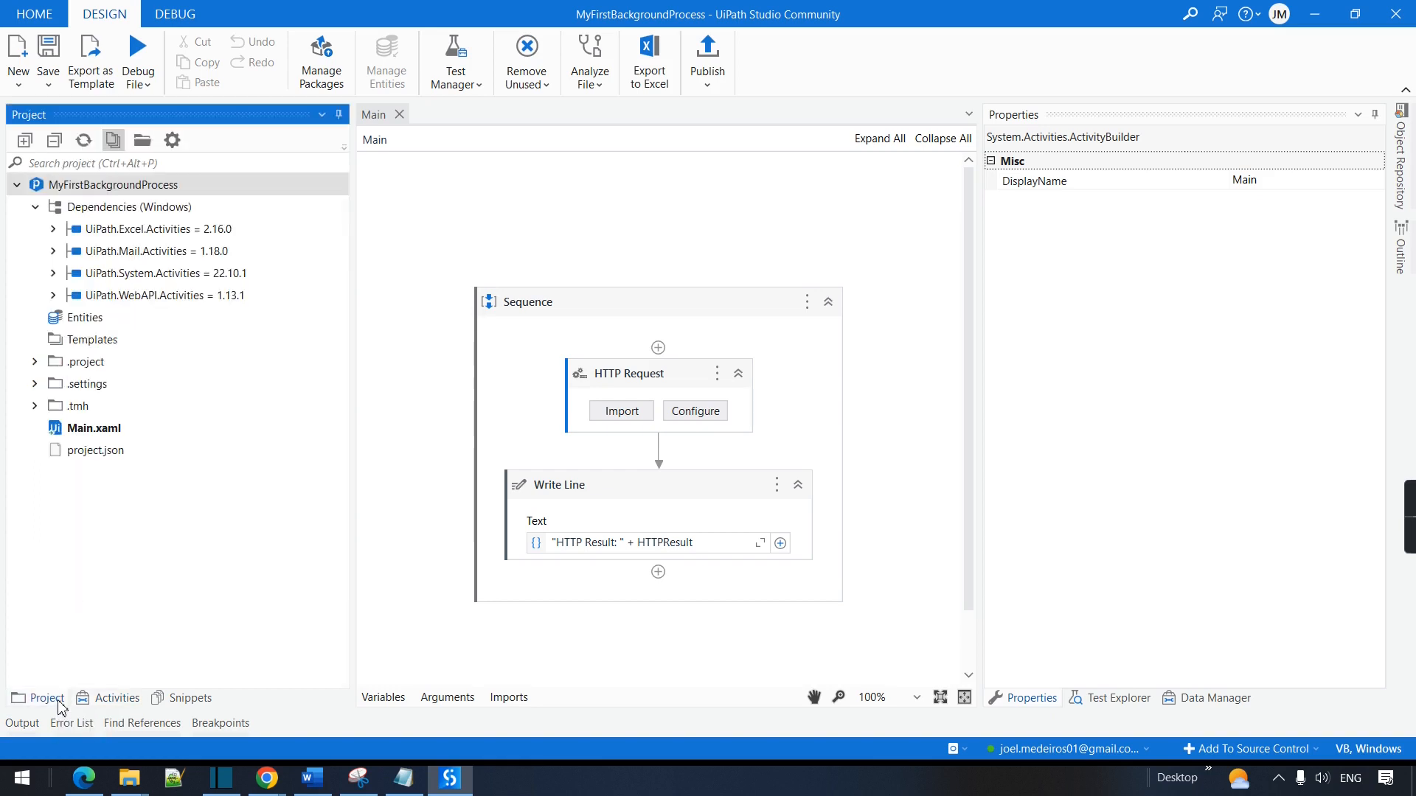